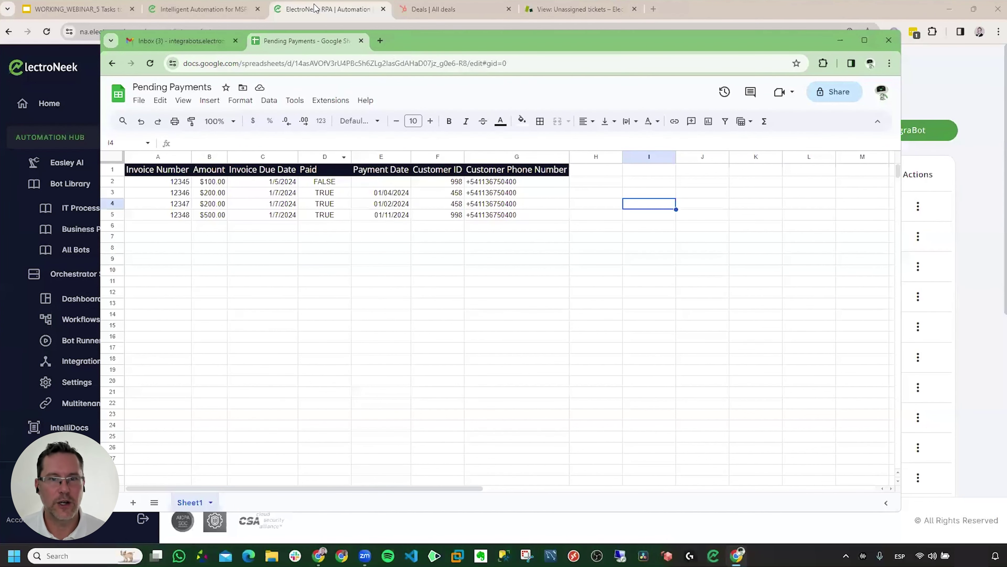
Switch to the ElectroNeek flows page, reload it, and add a new IntegraBot started from scratch.
click(324, 9)
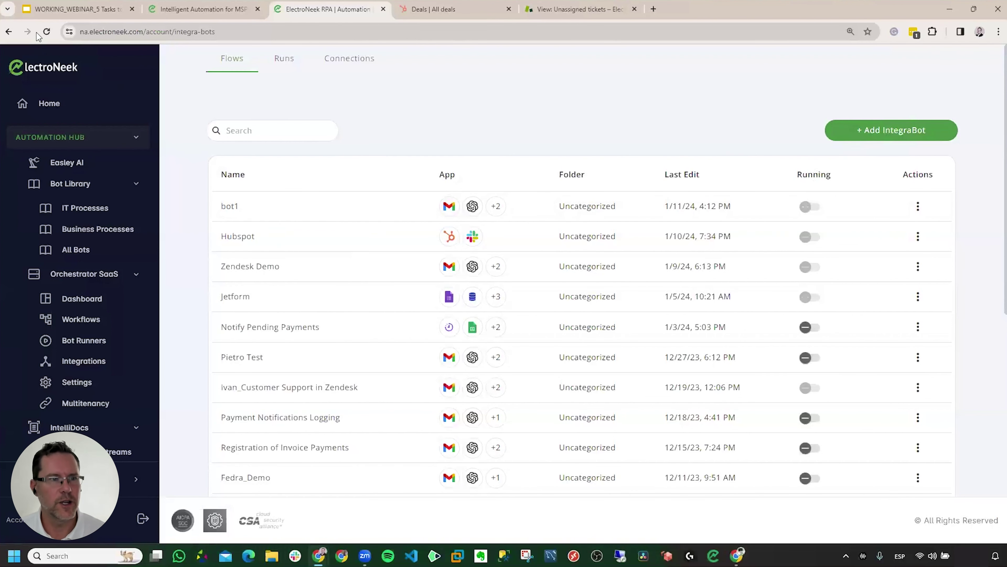
click(47, 31)
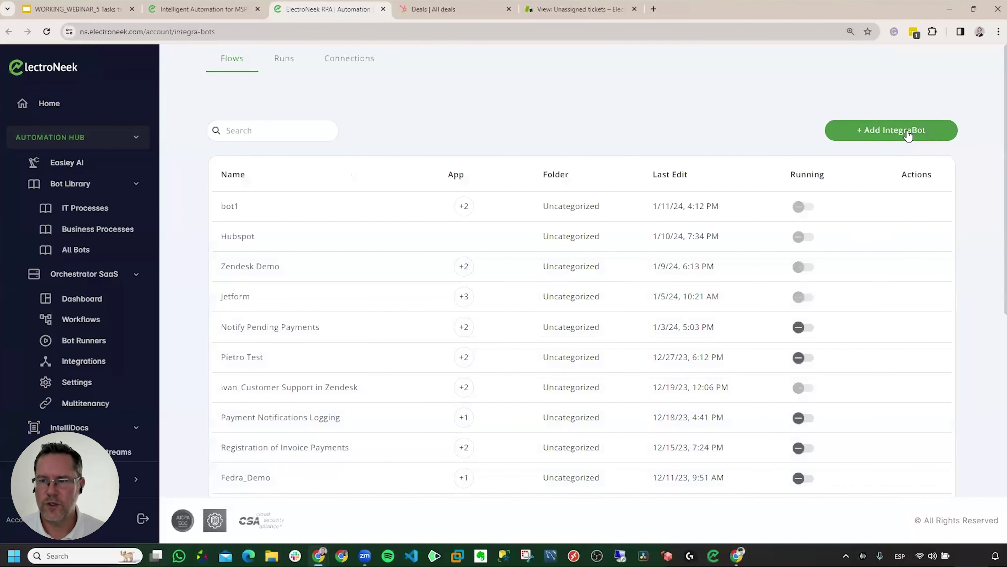
click(907, 131)
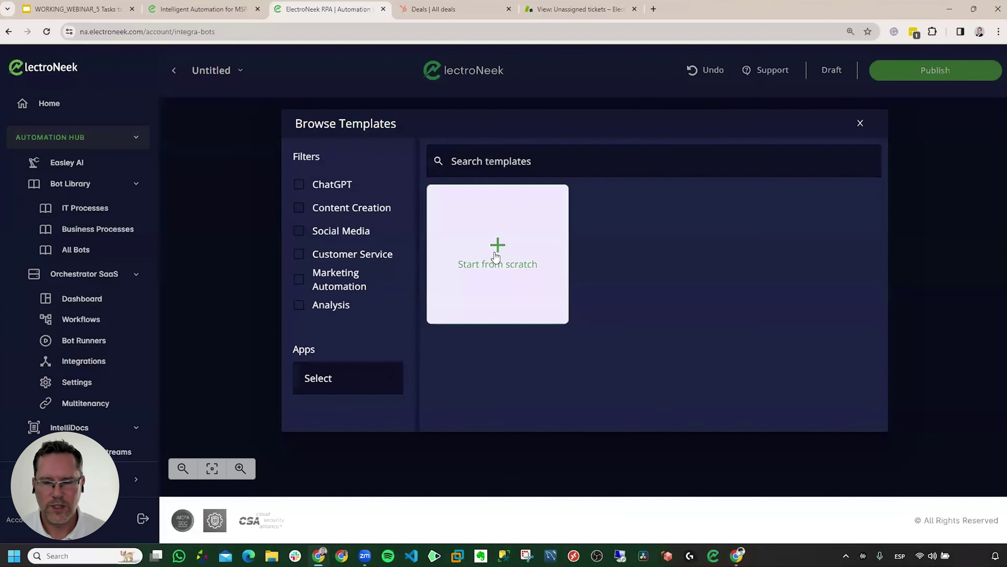
click(494, 251)
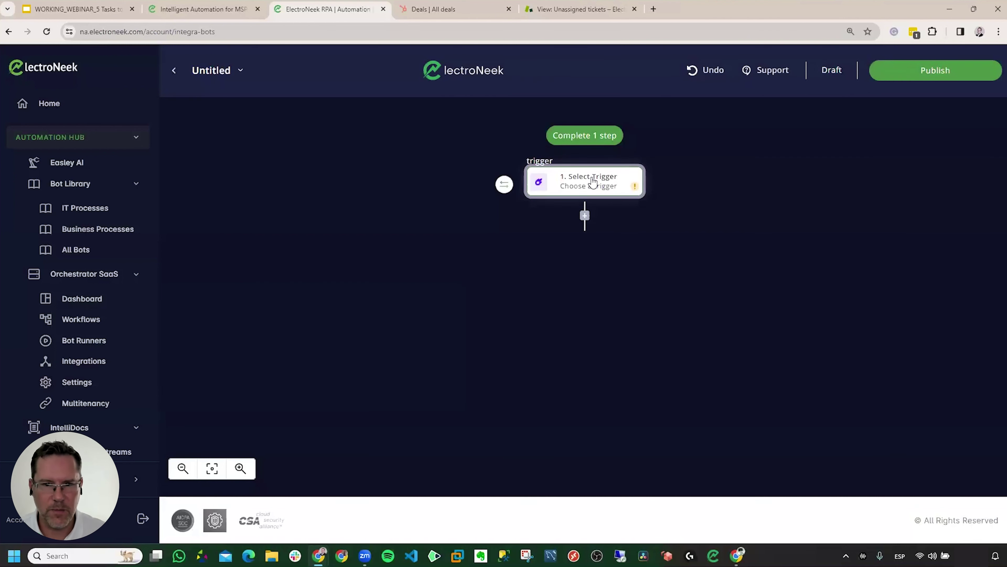
Set the flow's trigger to the core Schedule trigger running Every Day.
click(592, 183)
click(858, 191)
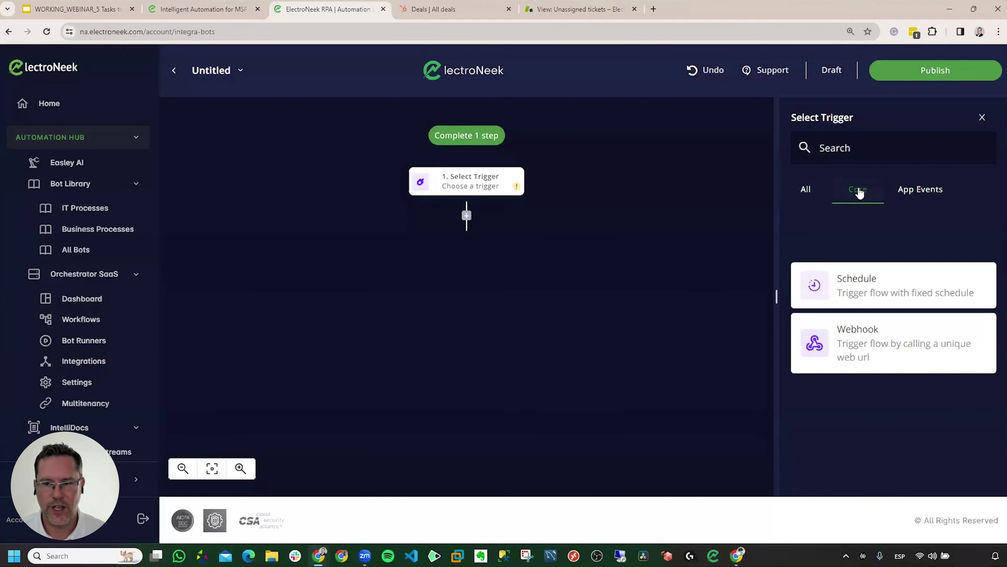
click(908, 293)
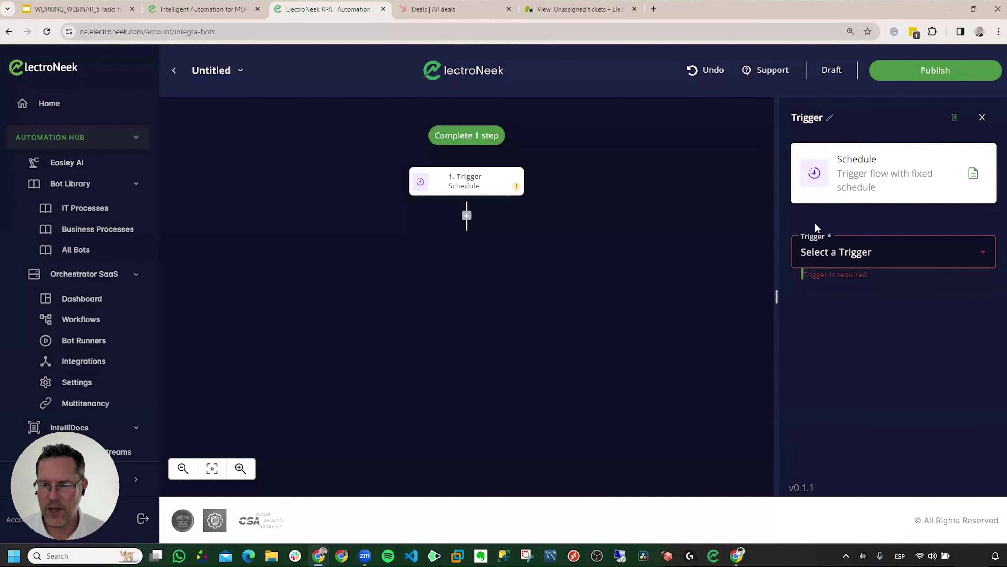
click(938, 258)
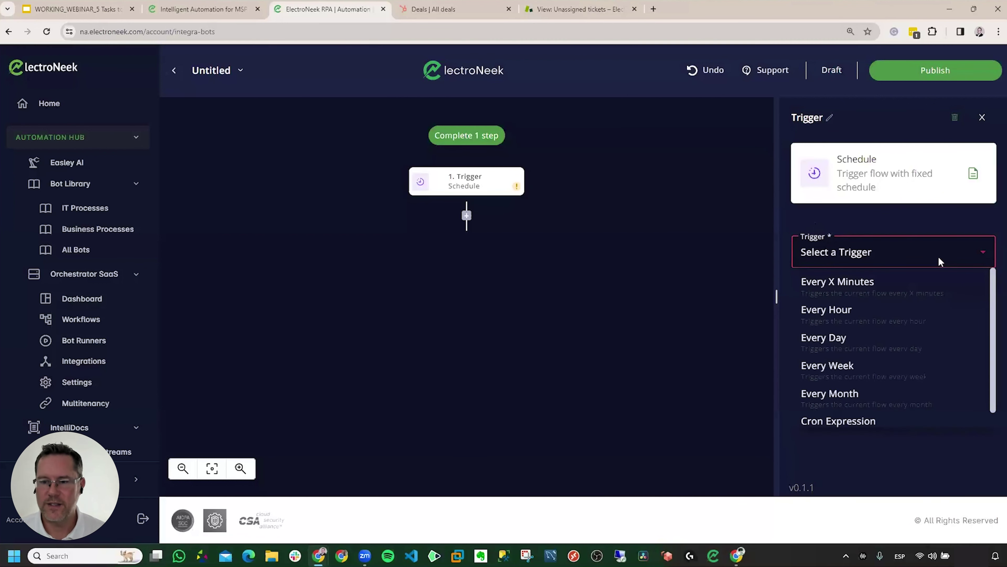
click(836, 348)
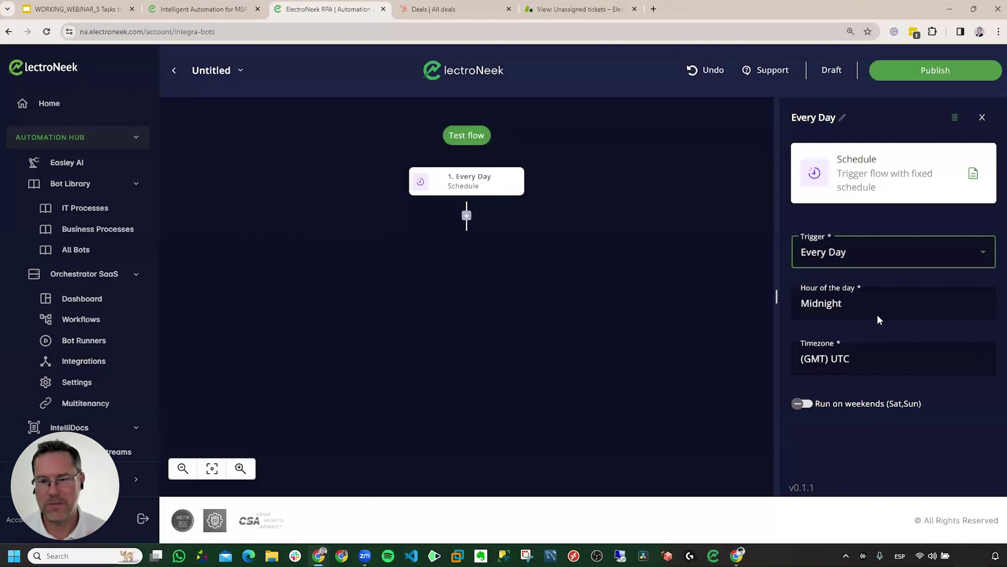
Schedule the daily trigger for 10 am in the (GMT-07:00) America, Vancouver timezone.
click(851, 309)
scroll(860, 413, down, 5)
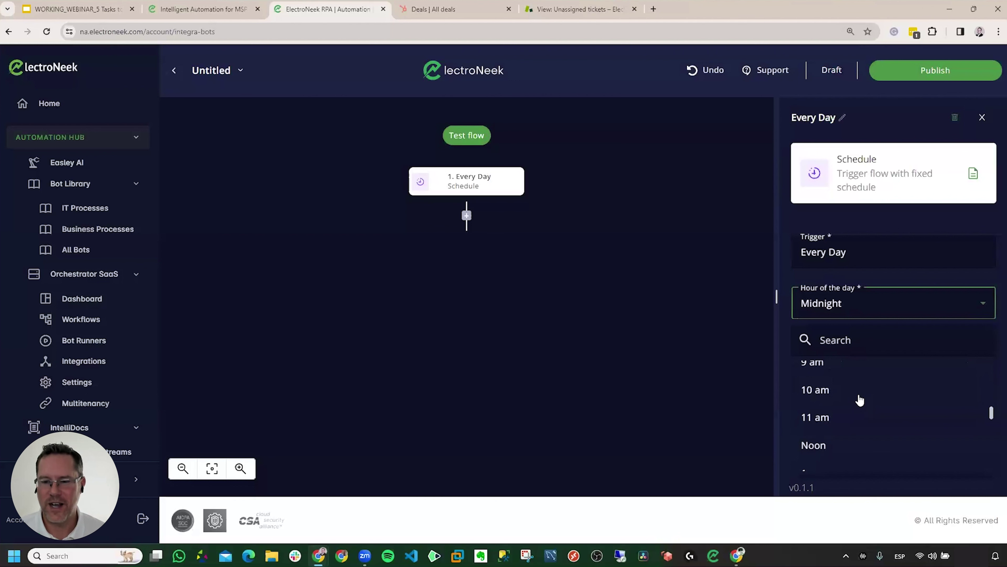
click(827, 391)
click(884, 359)
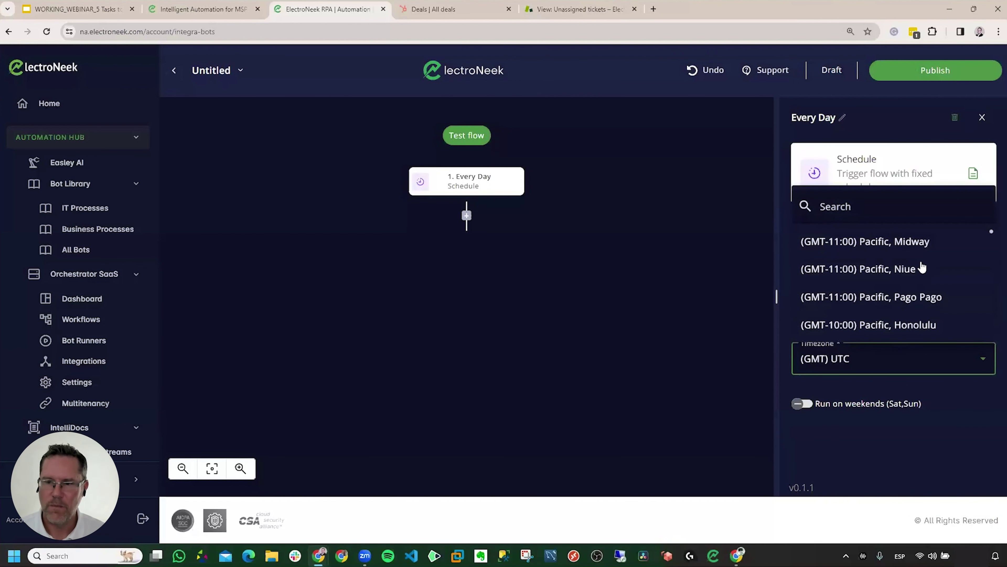
scroll(911, 269, down, 15)
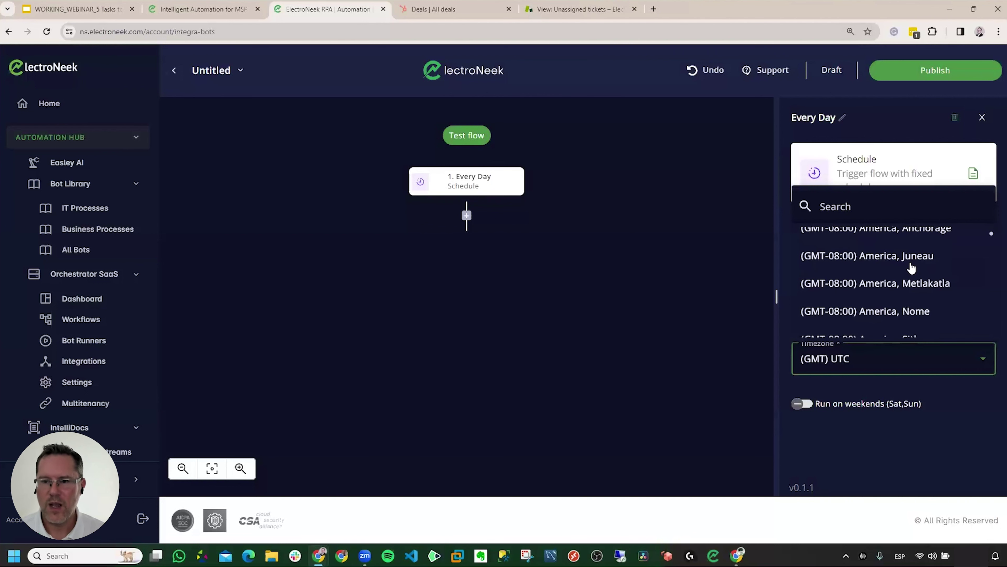
scroll(911, 269, down, 2)
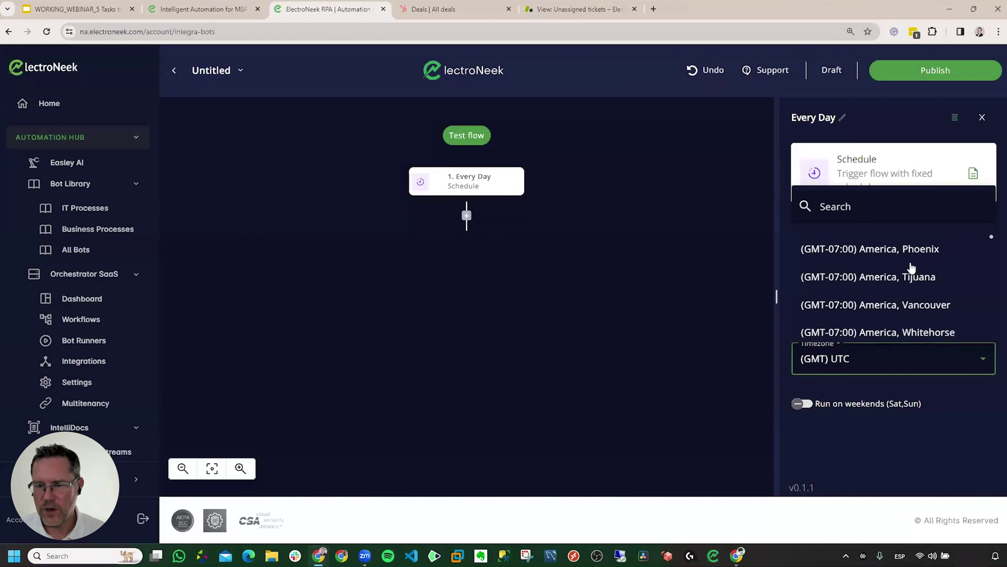
click(890, 304)
click(889, 298)
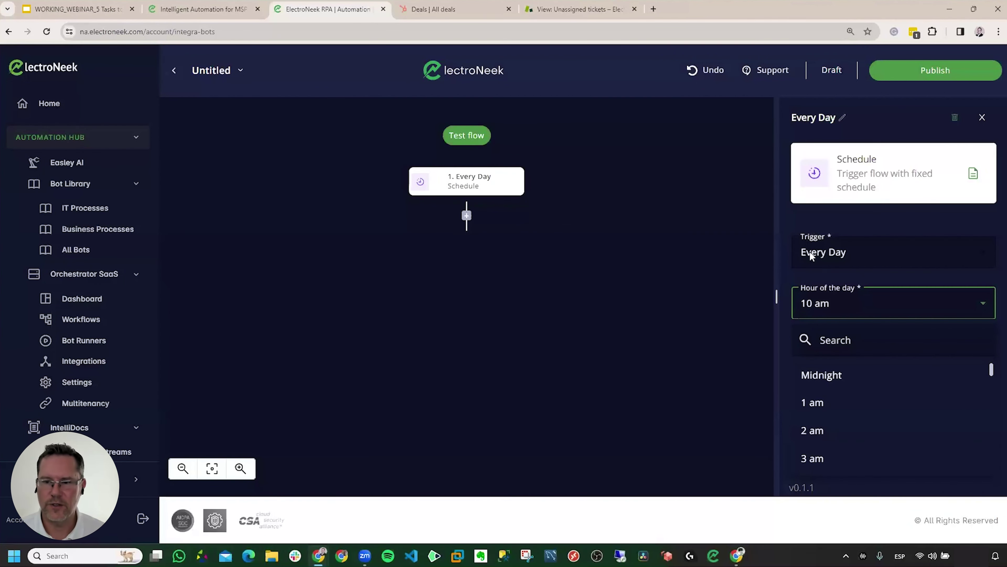
click(672, 167)
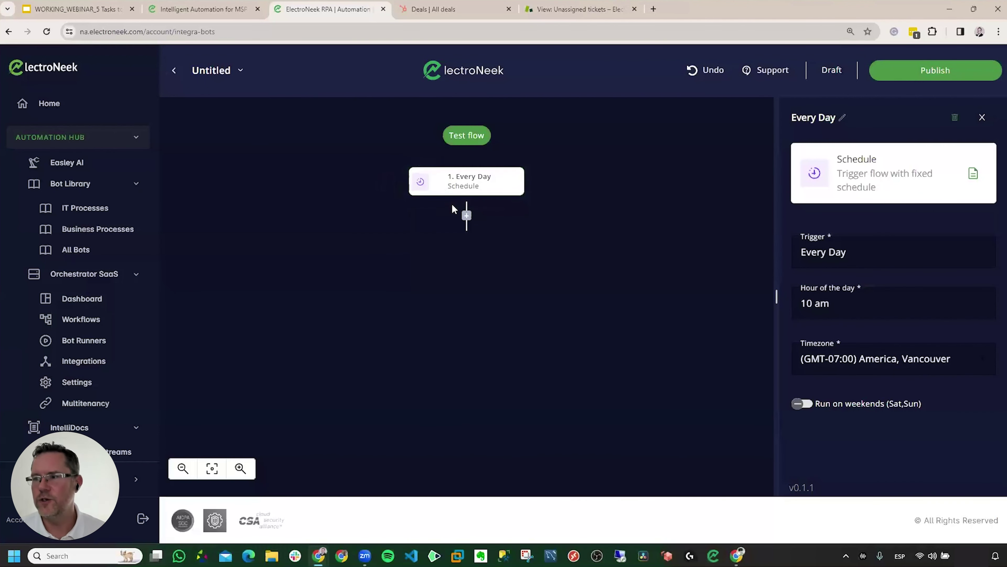
Add a Google Sheets step after the daily trigger and set its action to Find Rows.
click(467, 216)
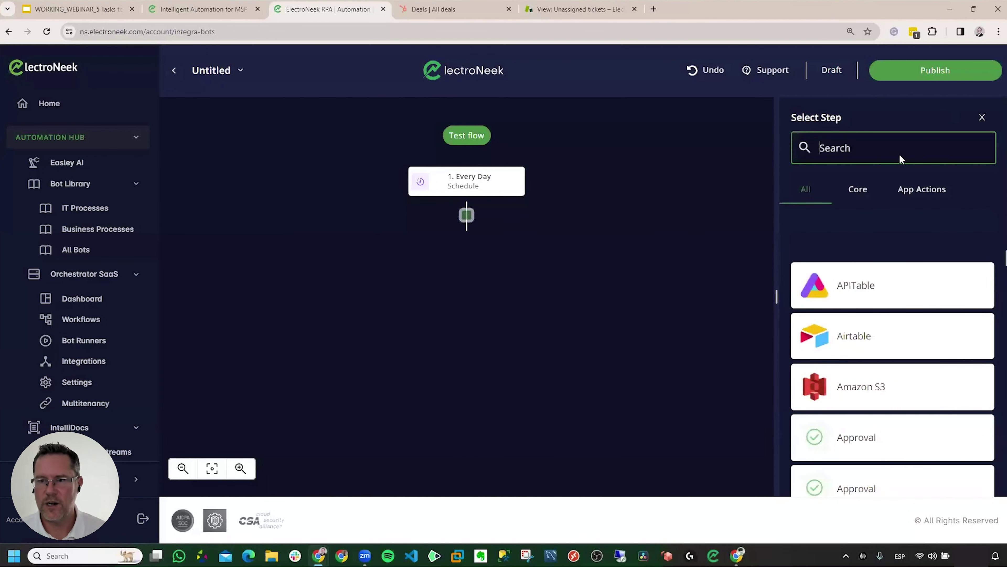
text(go)
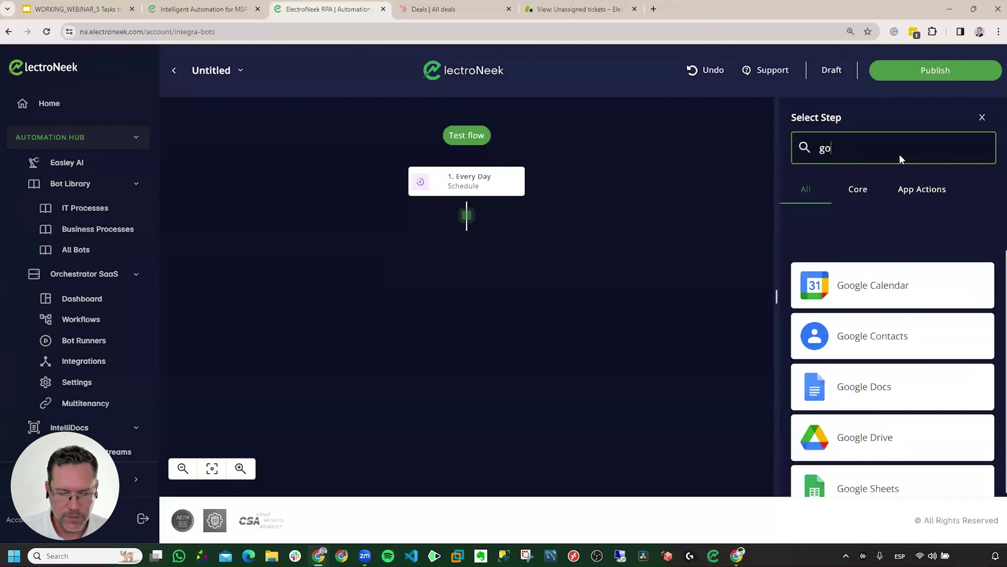
text(og)
click(897, 486)
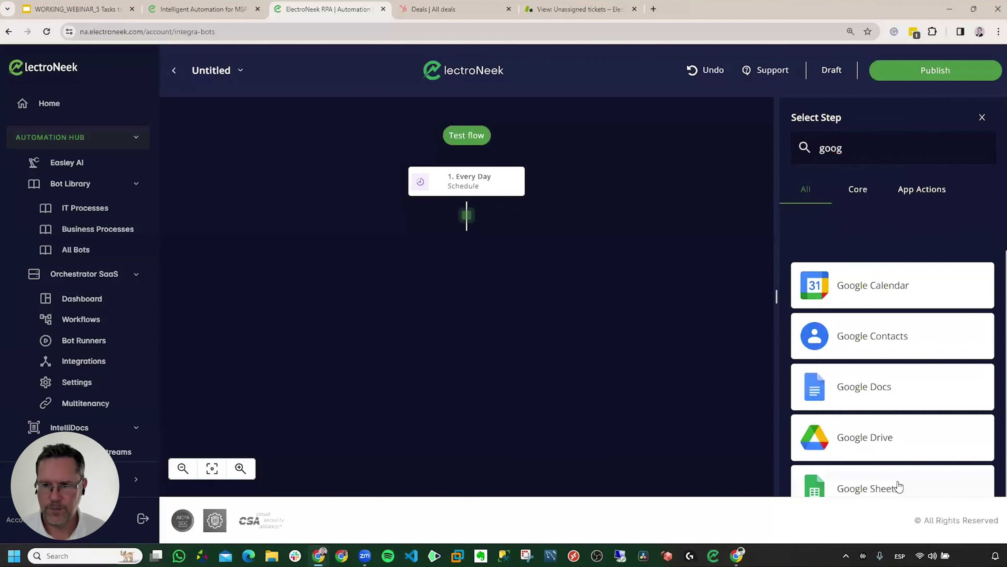
click(880, 233)
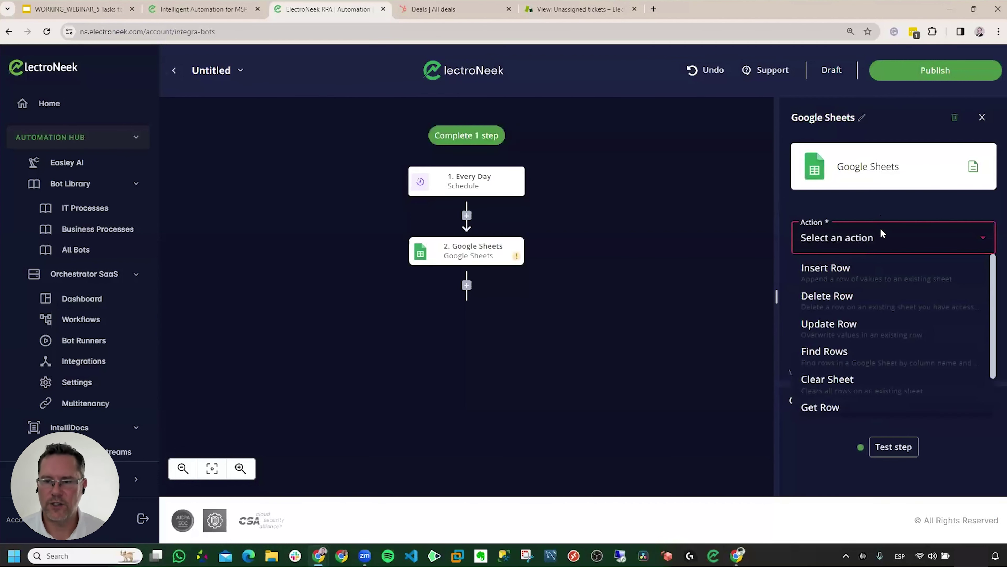
click(846, 353)
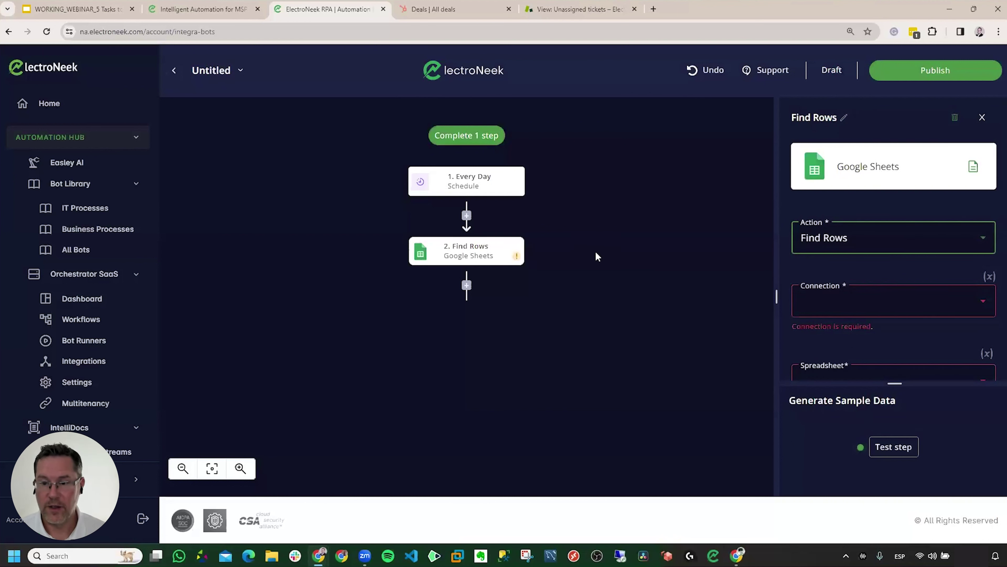
Connect the Find Rows step through the existing google-sheets-IntegraBots-Test connection.
click(940, 311)
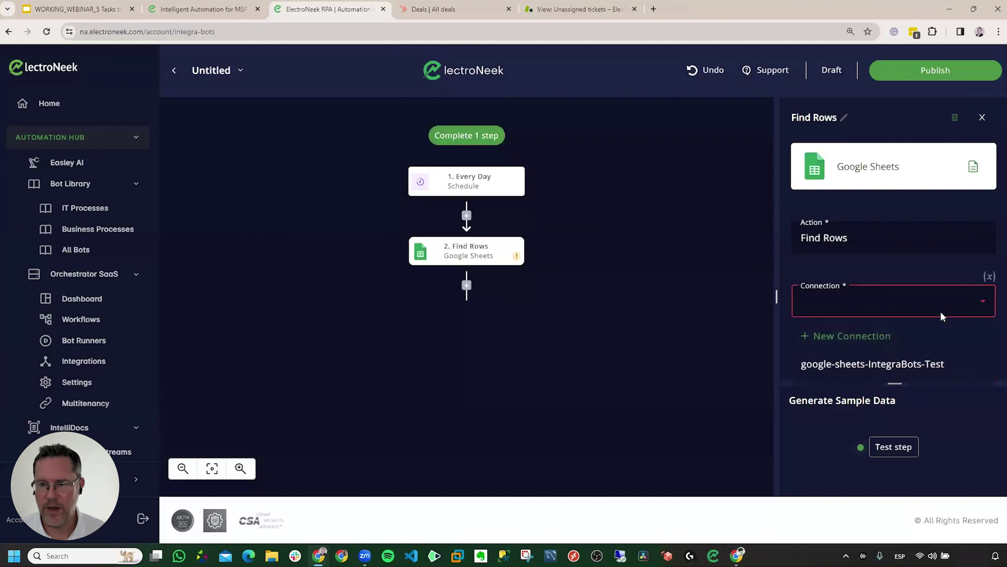
click(985, 302)
click(985, 304)
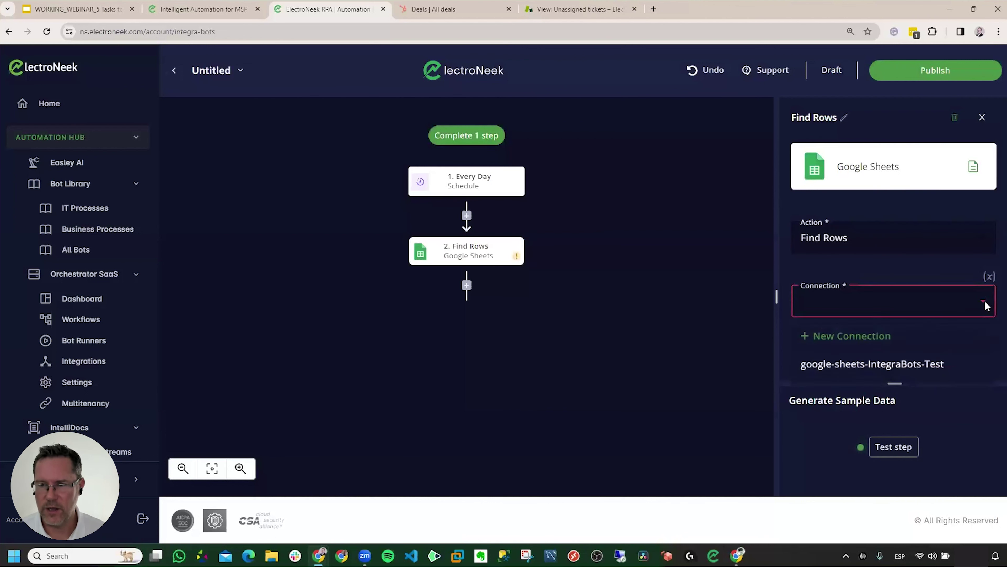
click(882, 364)
Choose the Pending Payments spreadsheet and its Sheet1 as the source for Find Rows.
scroll(881, 308, down, 4)
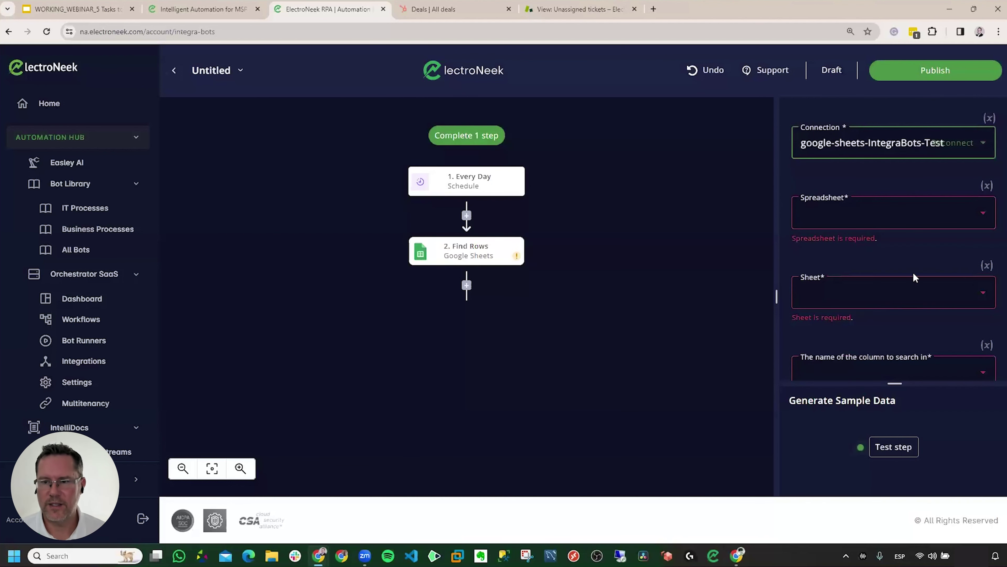
click(936, 225)
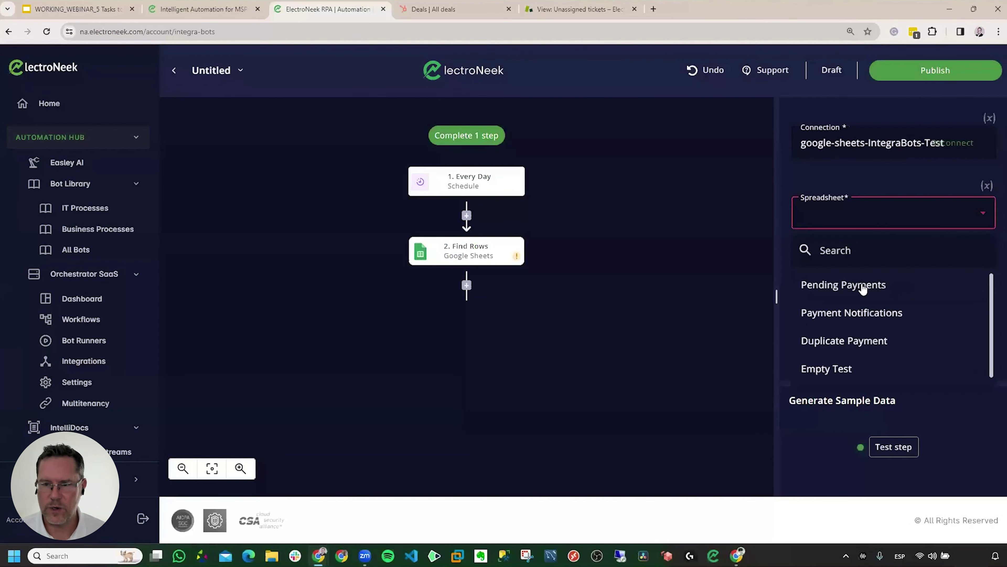
click(865, 287)
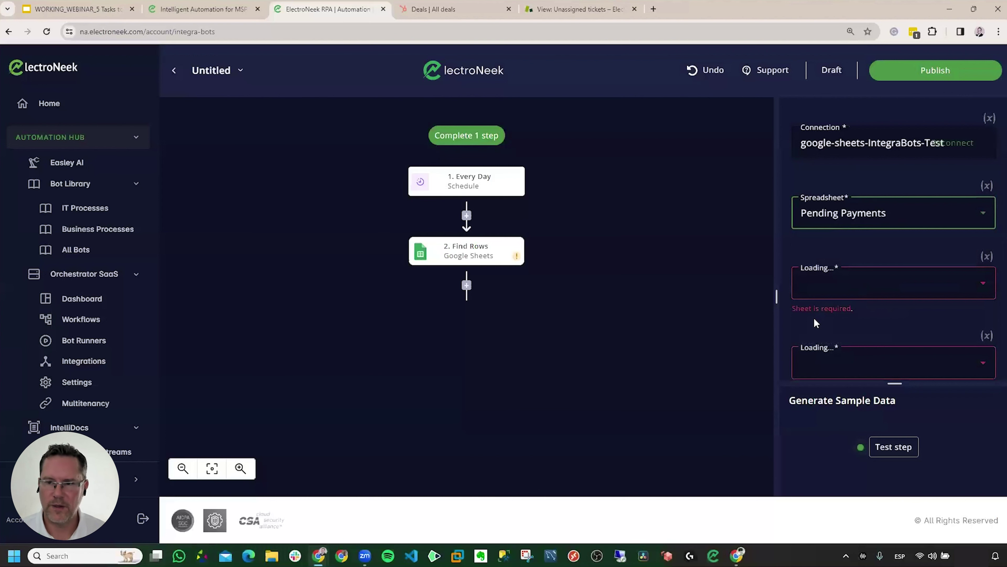
click(908, 289)
click(908, 289)
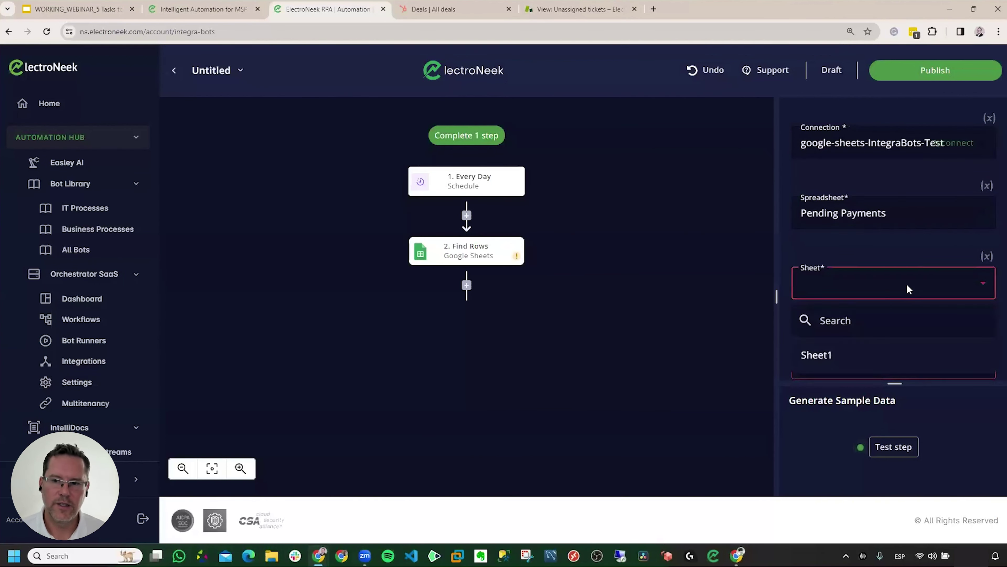
click(837, 357)
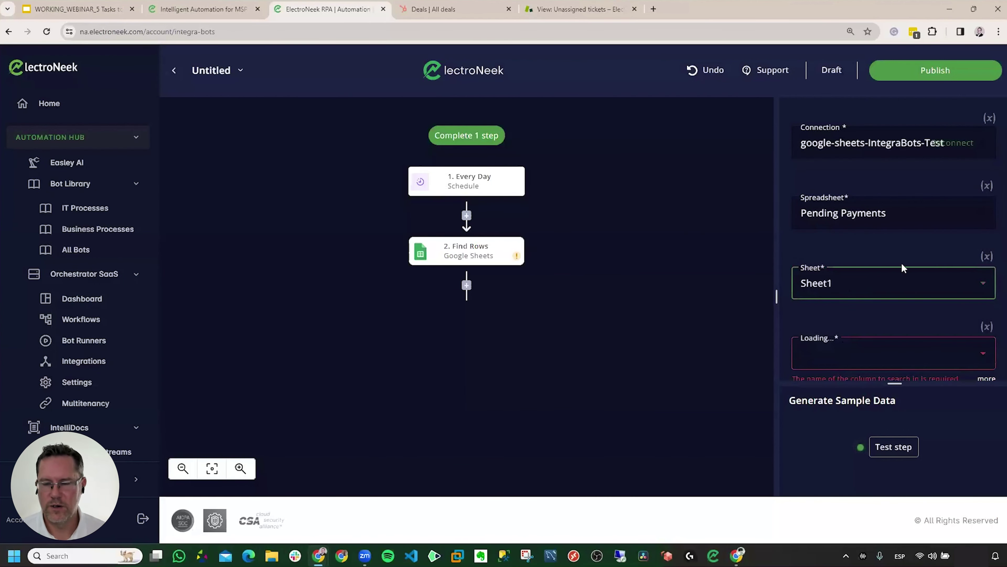
Make Find Rows search the Paid column for the value FALSE.
scroll(890, 238, down, 3)
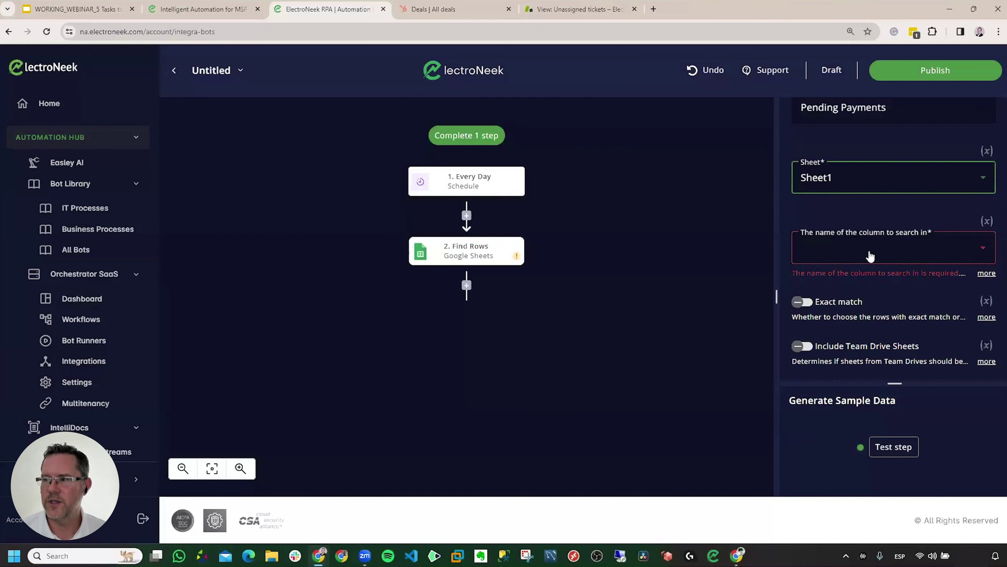
click(823, 255)
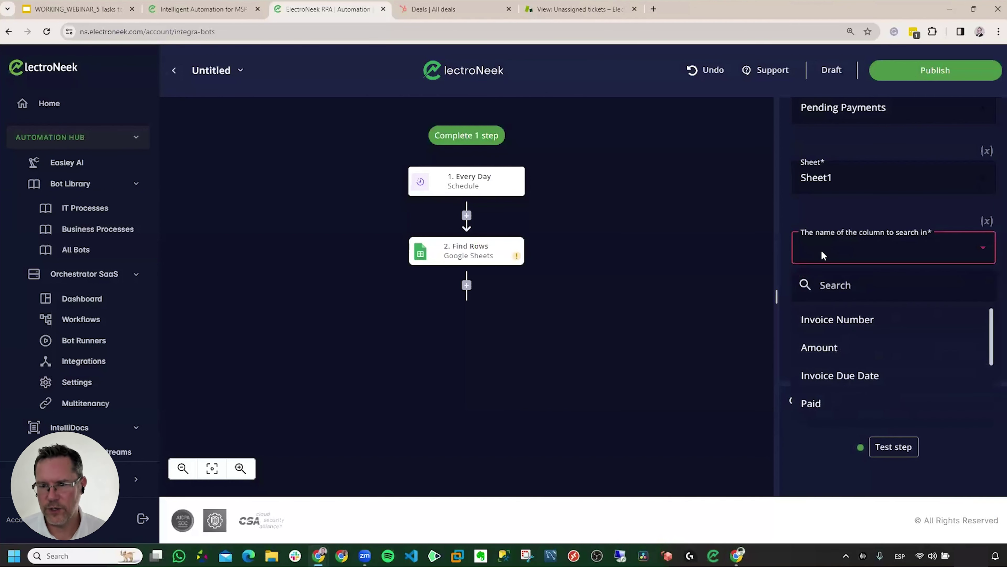
click(817, 404)
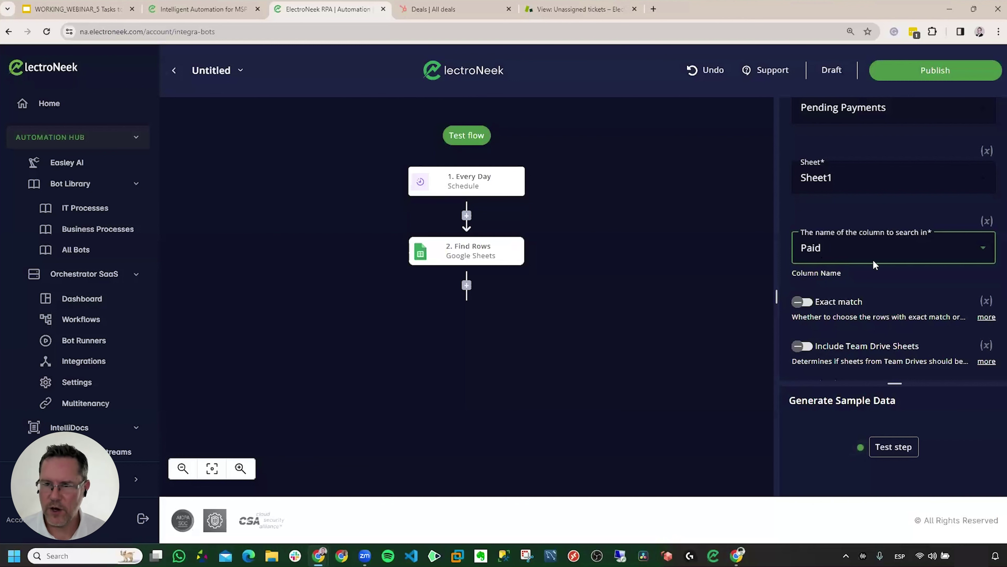
scroll(875, 266, down, 1)
scroll(876, 270, down, 3)
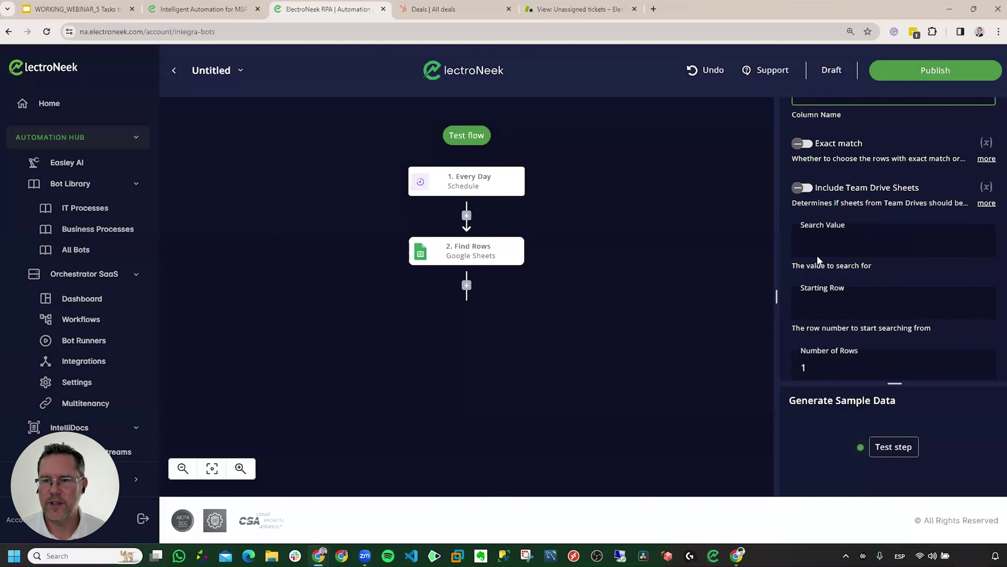
click(822, 244)
text(FALSE)
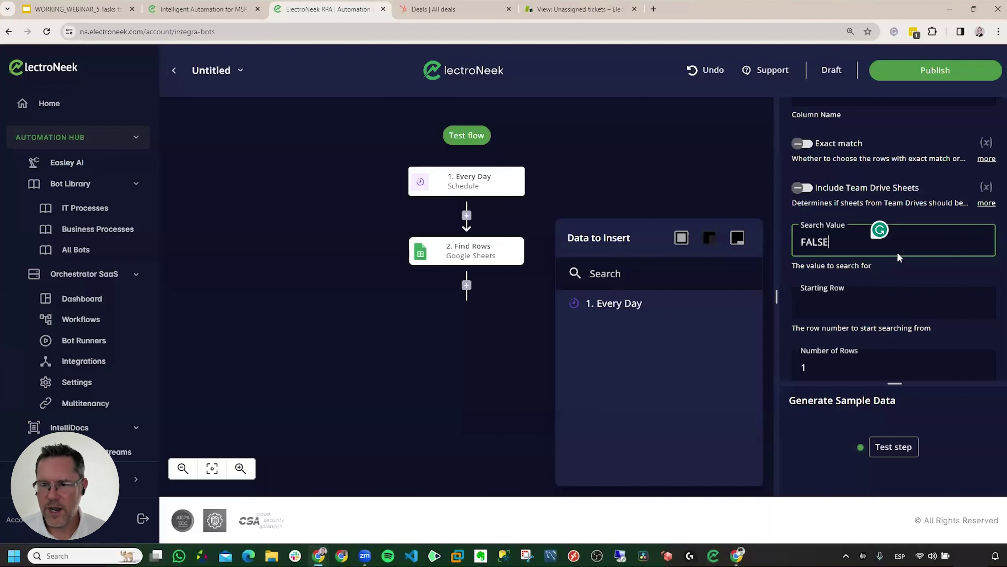
Set the starting row to 2 and the number of rows to 1000, and test the Find Rows step.
click(838, 303)
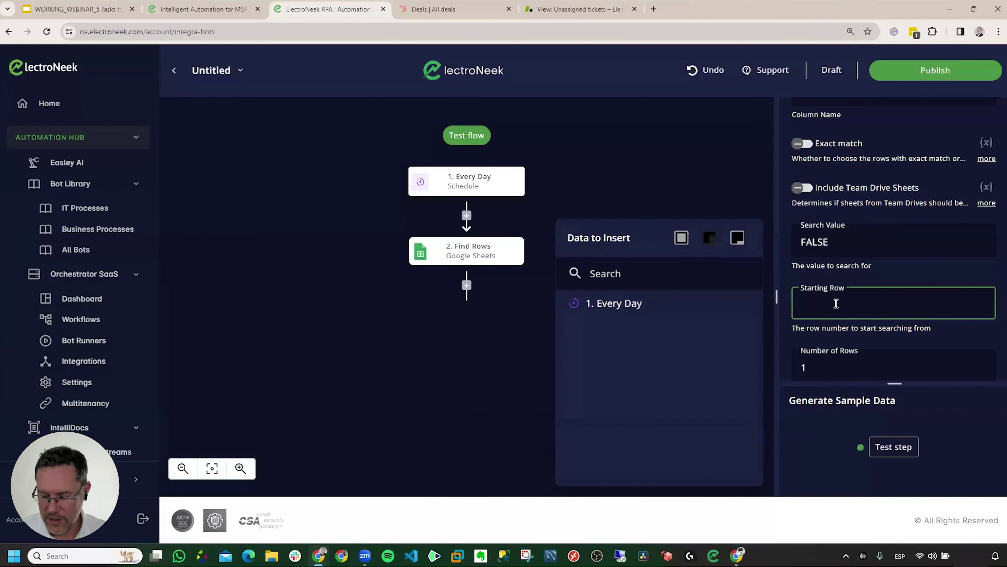
text(2)
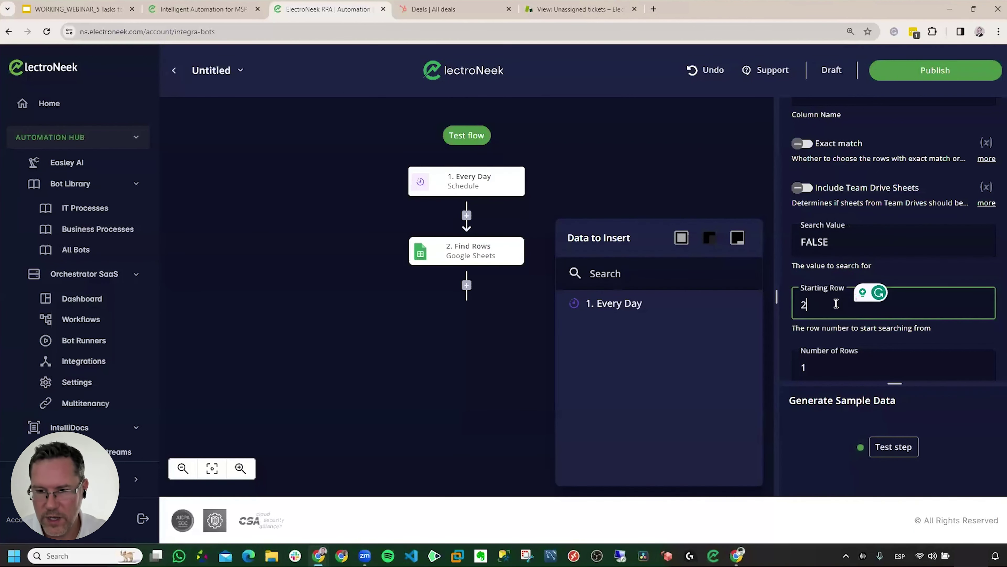
scroll(837, 303, down, 1)
click(834, 315)
text(1000)
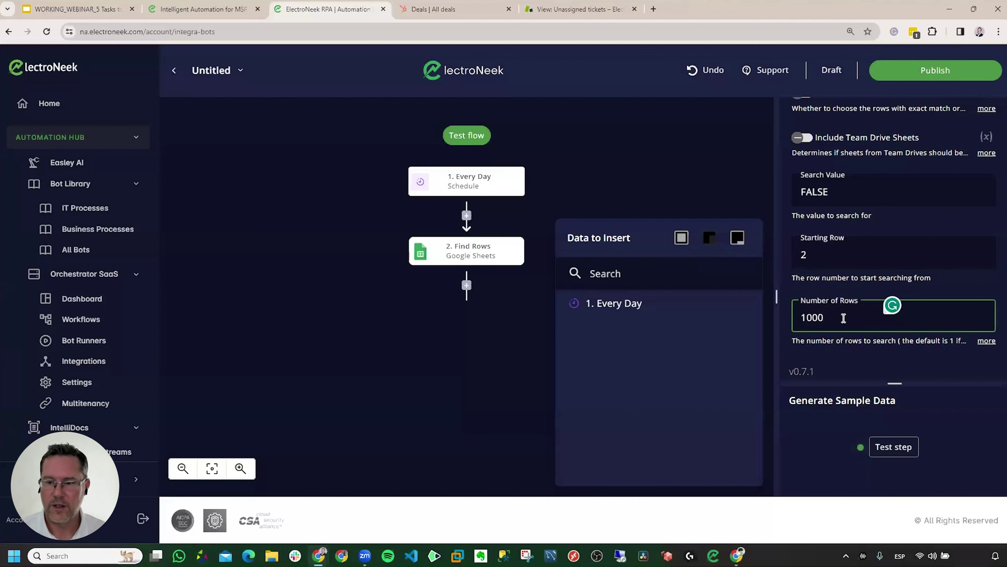
click(894, 447)
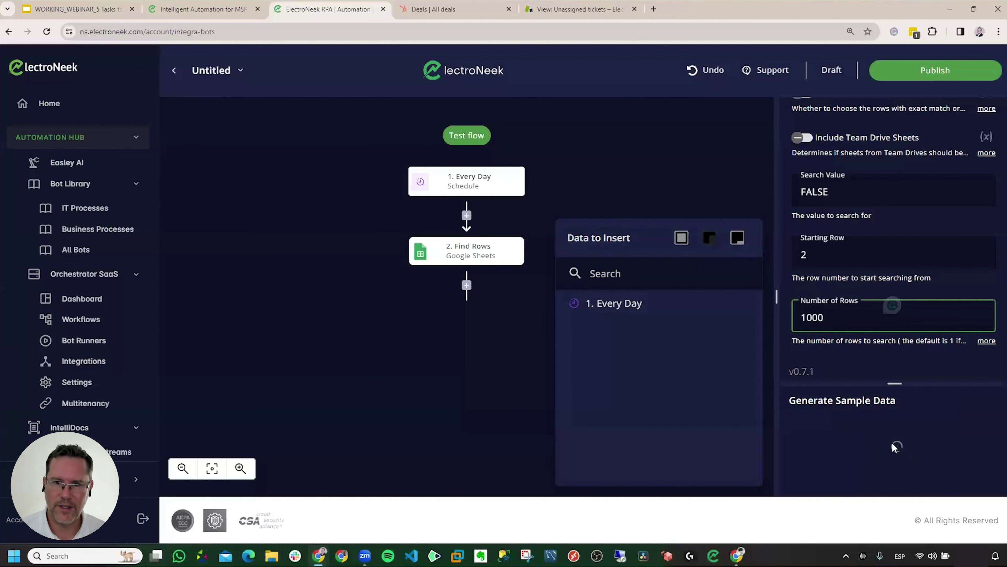
Switch to the Pending Payments spreadsheet and clear the Paid and Payment Date cells in row 5.
click(519, 331)
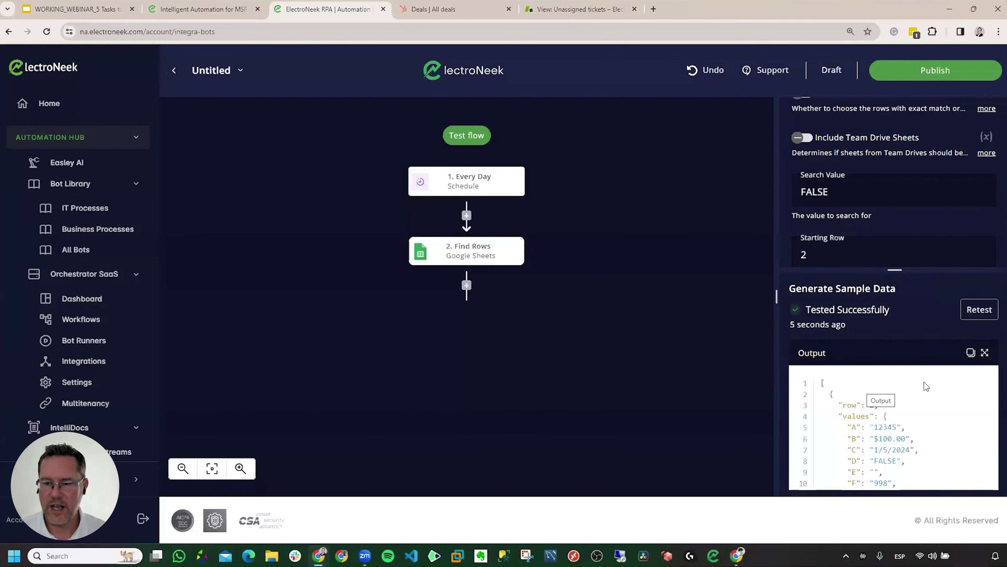
scroll(923, 409, down, 2)
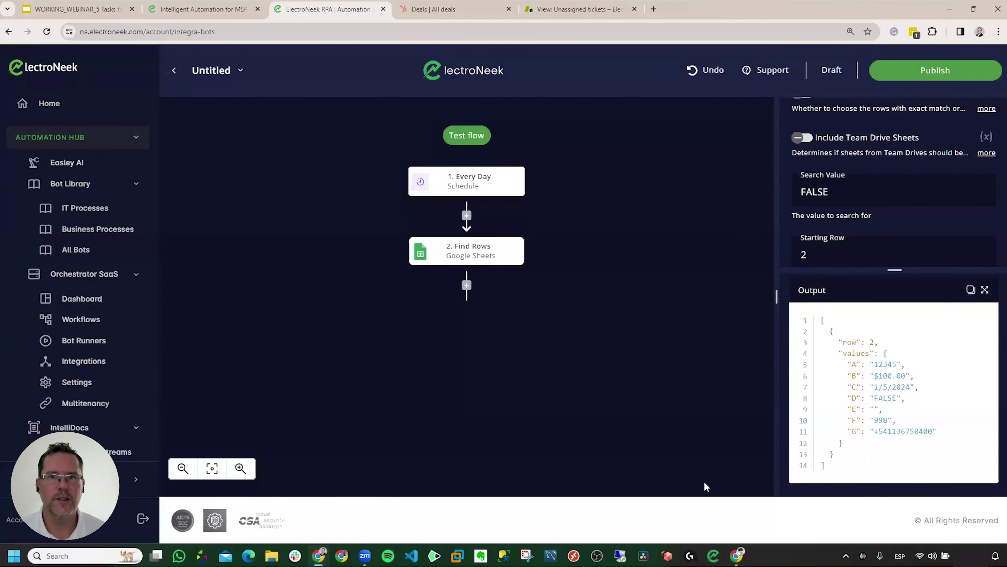
key(alt+Tab)
click(336, 214)
key(Delete)
click(386, 216)
key(Delete)
click(414, 270)
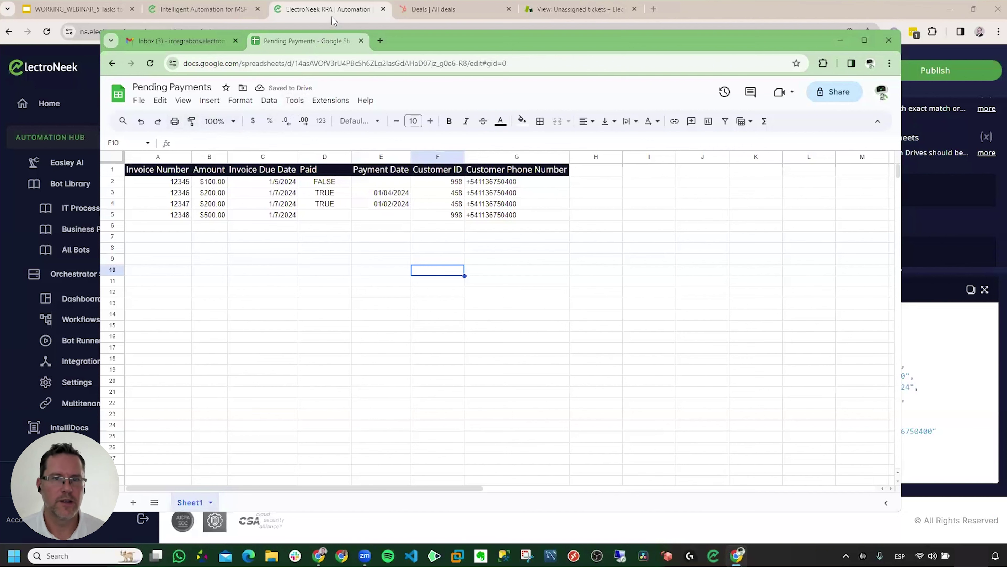
Return to the ElectroNeek flow, retest the Find Rows step and review the rows it outputs.
click(337, 9)
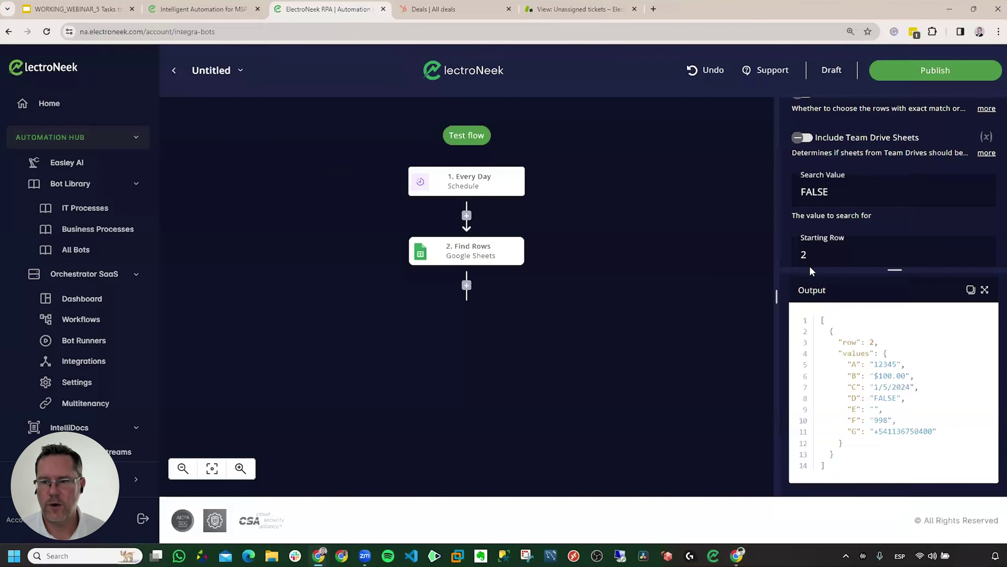
scroll(957, 244, down, 1)
scroll(913, 315, up, 2)
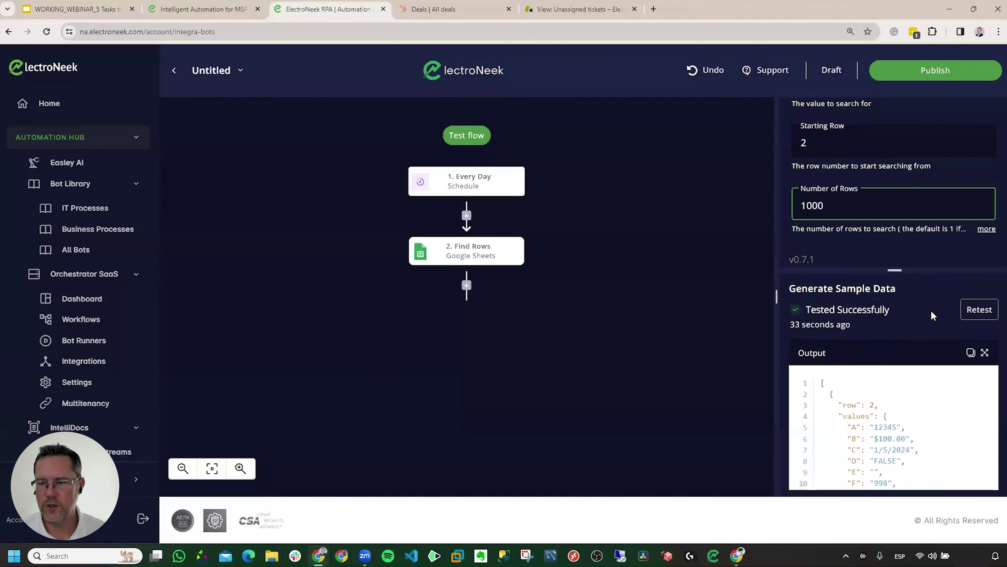
click(973, 309)
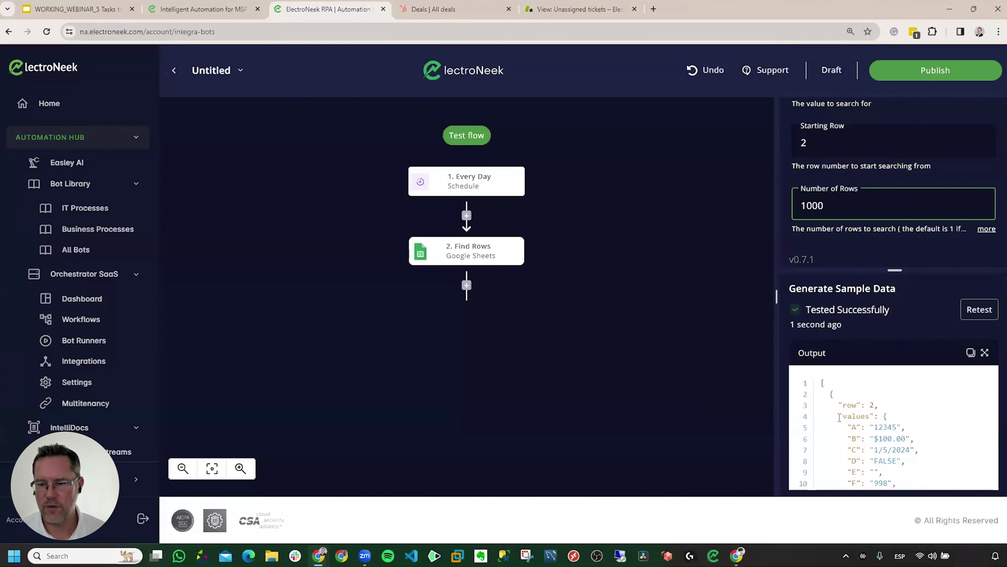
scroll(893, 429, down, 2)
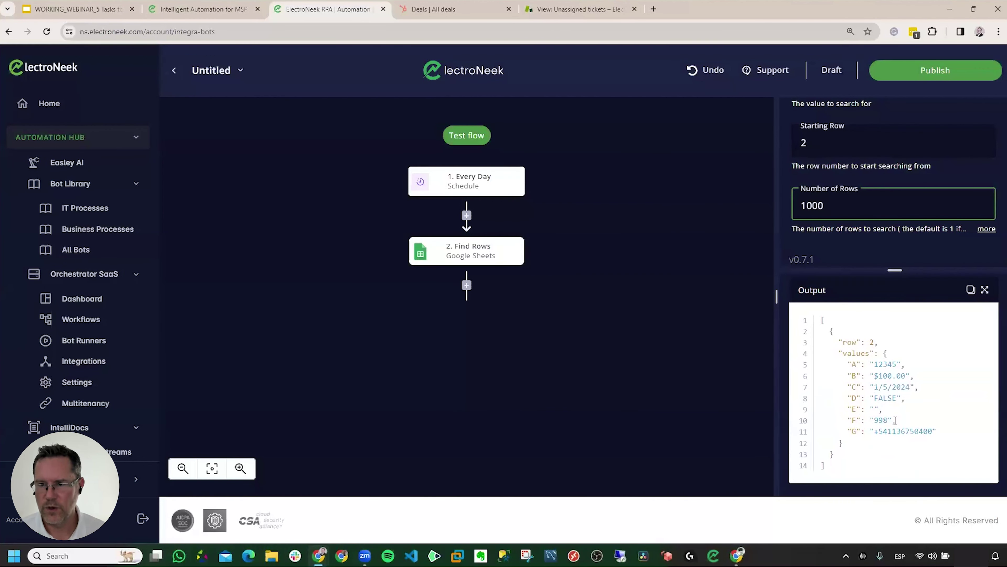
scroll(895, 420, up, 2)
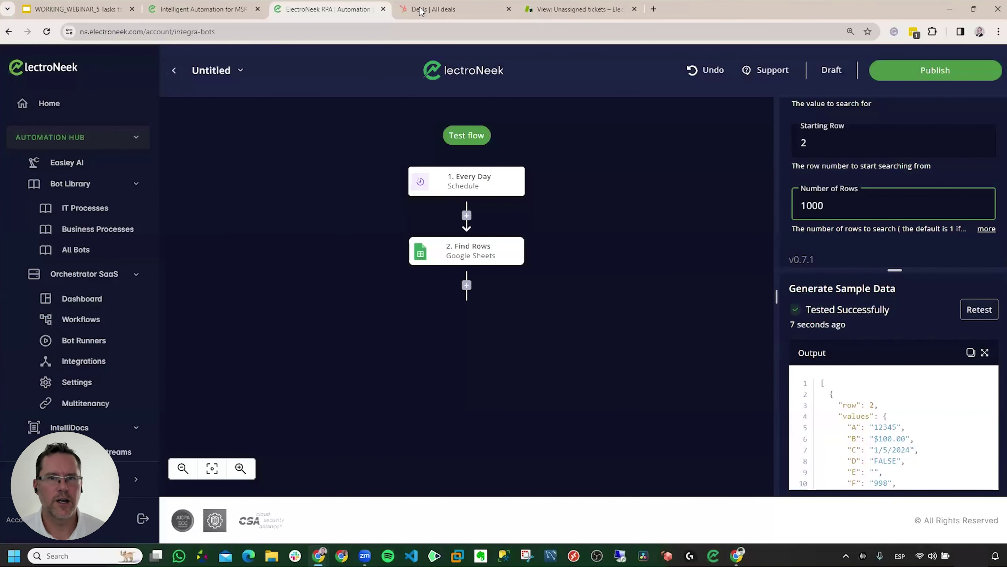
In the Pending Payments spreadsheet, set the Paid cell in row 5 to FALSE.
key(alt+Tab)
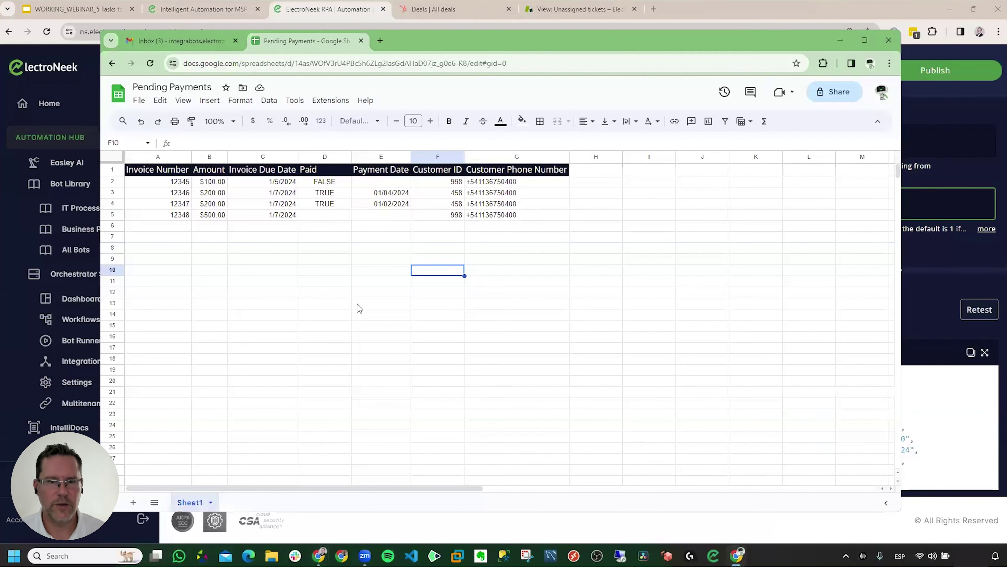
click(332, 220)
text(FALSE)
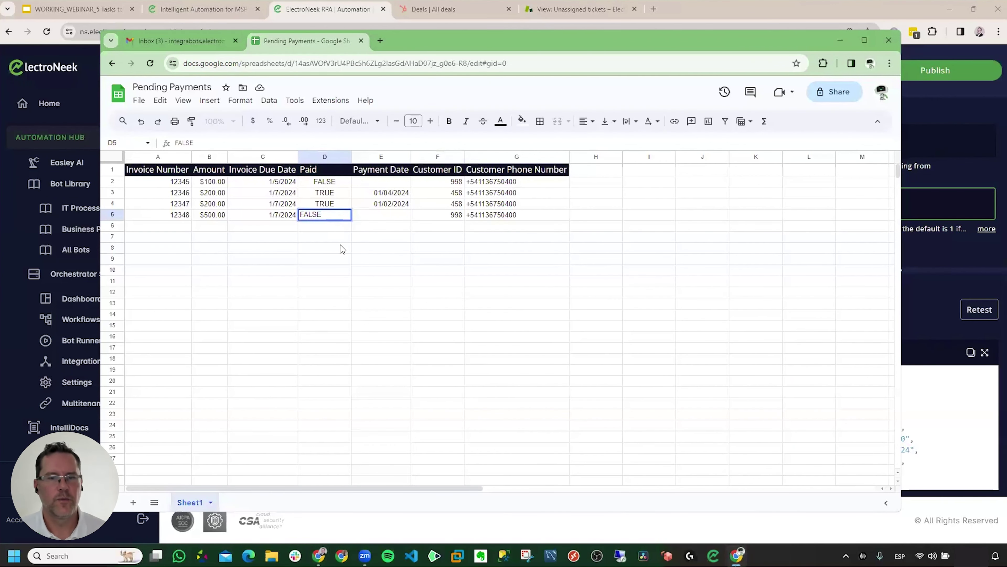
click(349, 262)
Back in the ElectroNeek flow, retest Find Rows against the edited sheet and examine all the returned rows.
click(941, 123)
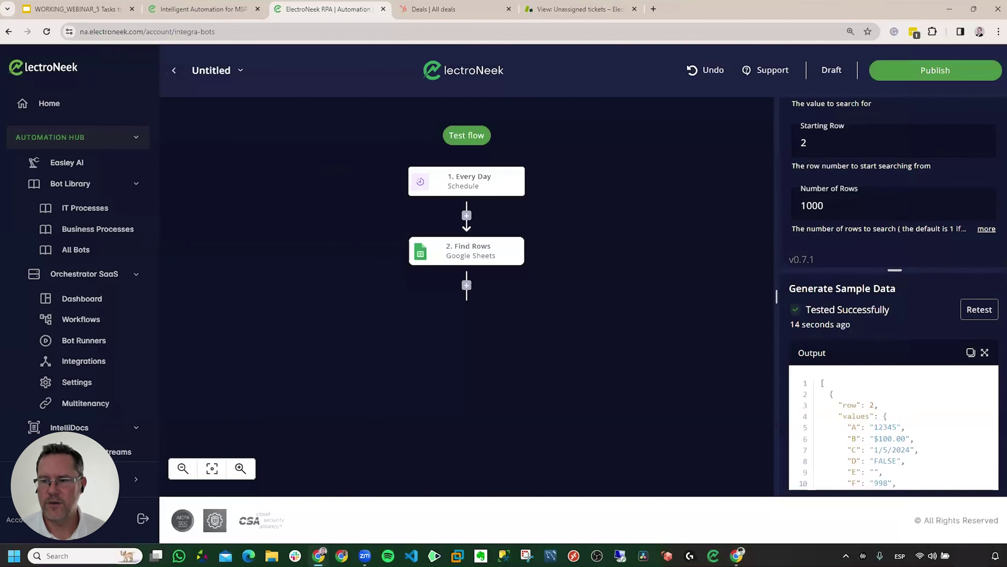
click(967, 310)
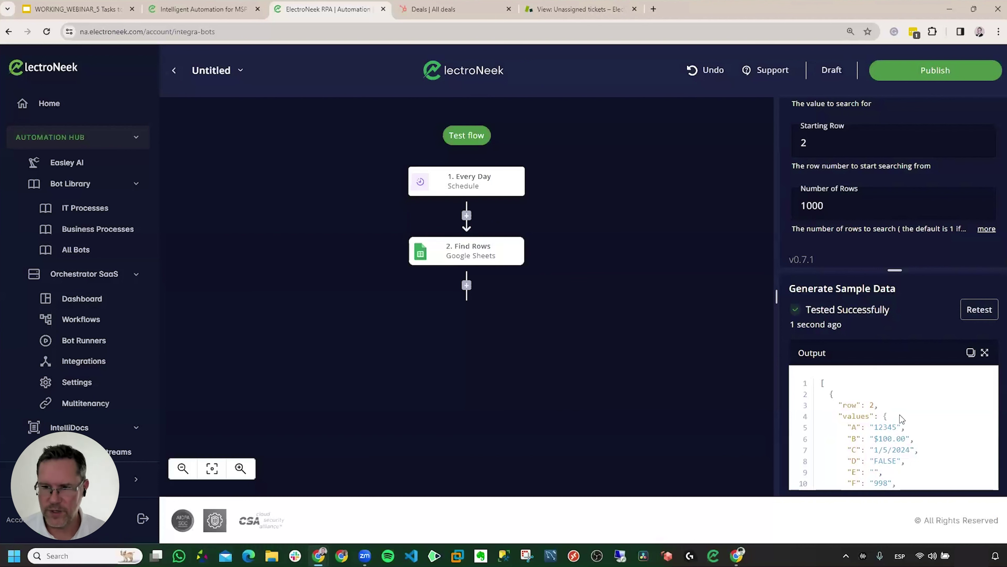
scroll(902, 419, down, 5)
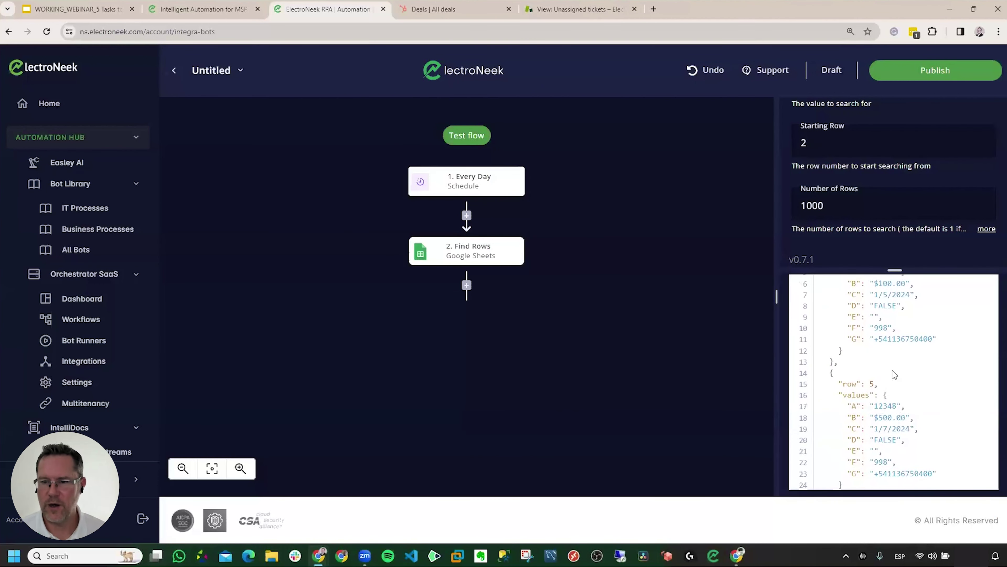
scroll(855, 368, up, 4)
scroll(870, 381, down, 3)
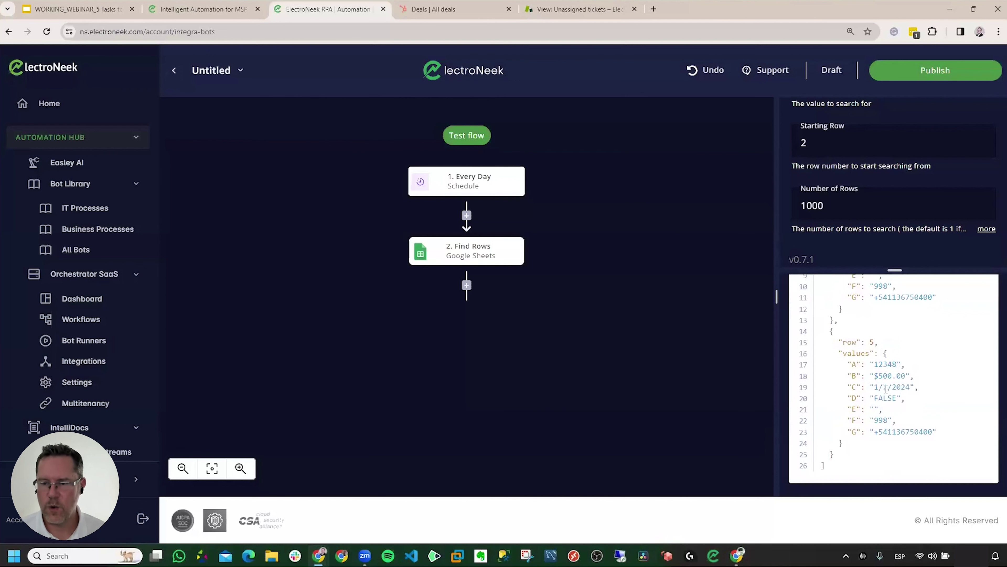
scroll(884, 380, up, 3)
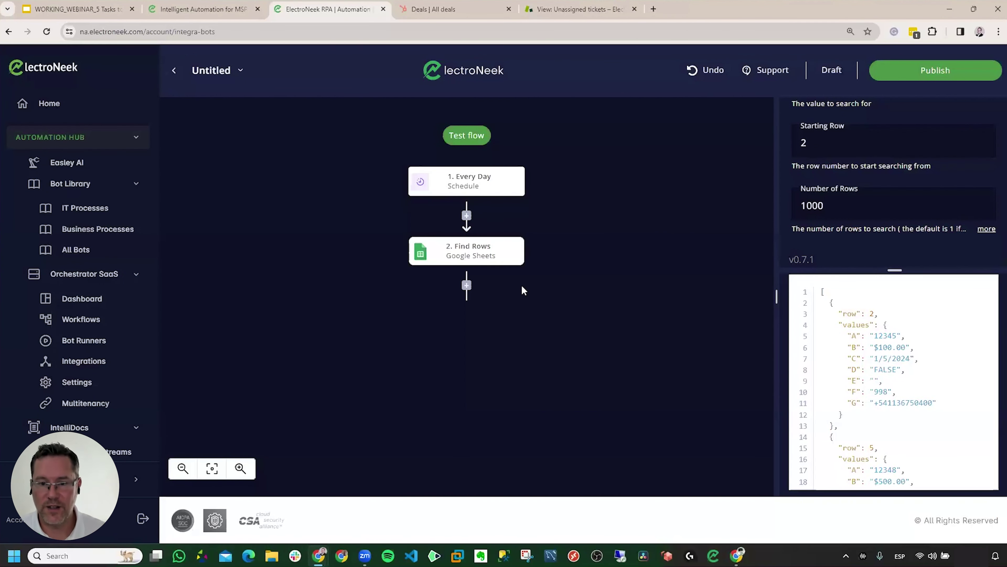
Add a core Loop on Items step after the Find Rows step.
click(467, 286)
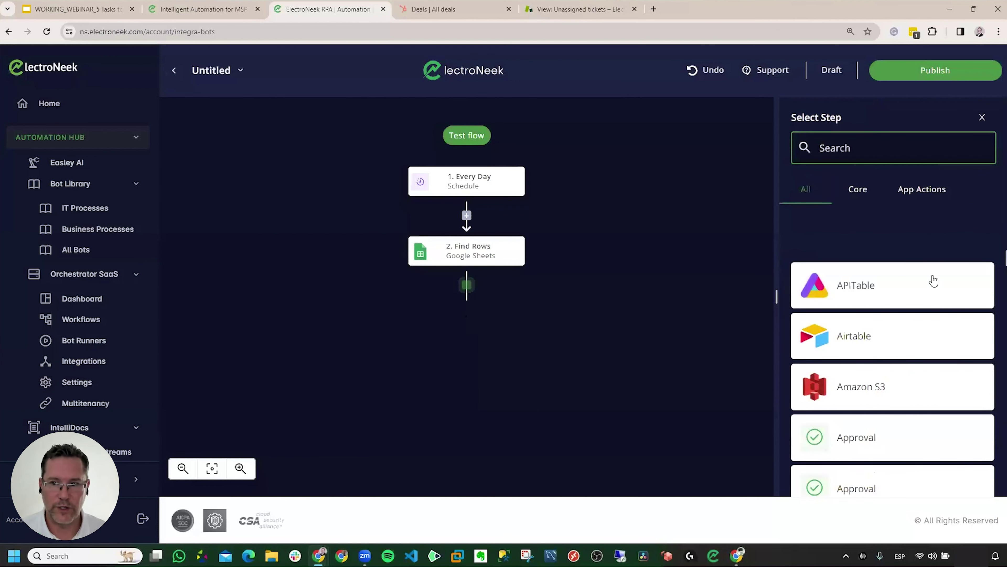
click(864, 191)
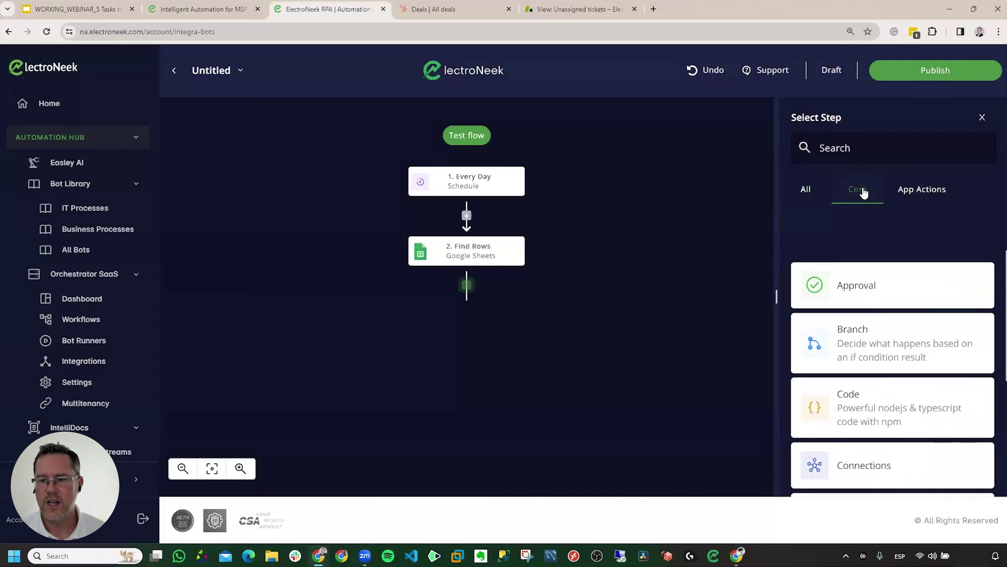
scroll(870, 393, down, 8)
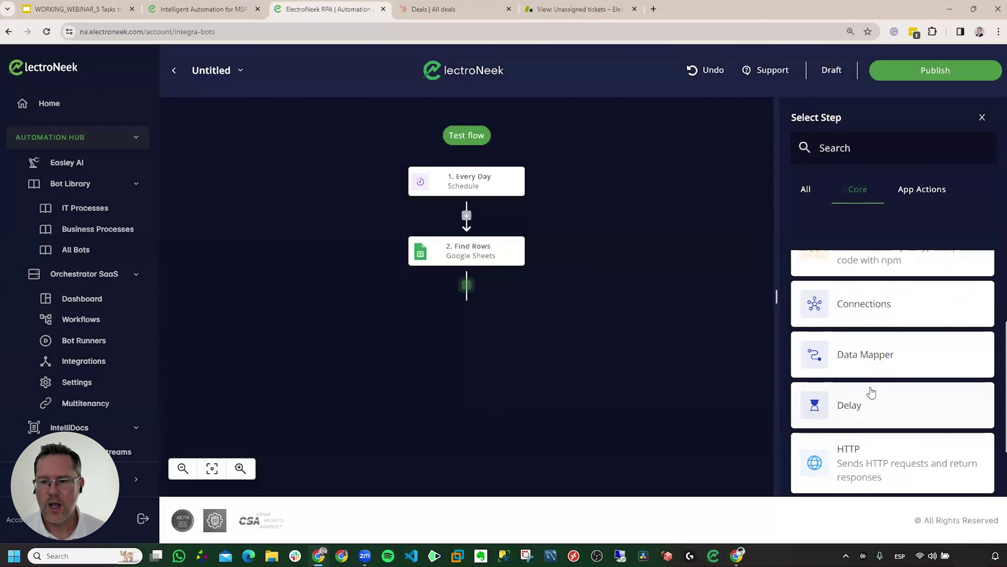
click(853, 322)
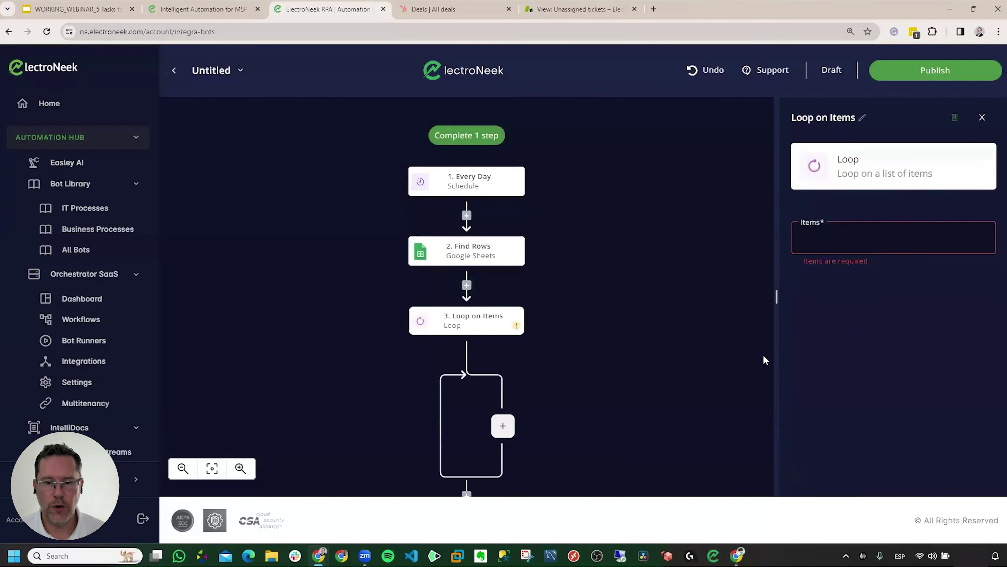
Set the loop's Items to the whole output of the Find Rows step.
scroll(493, 348, down, 3)
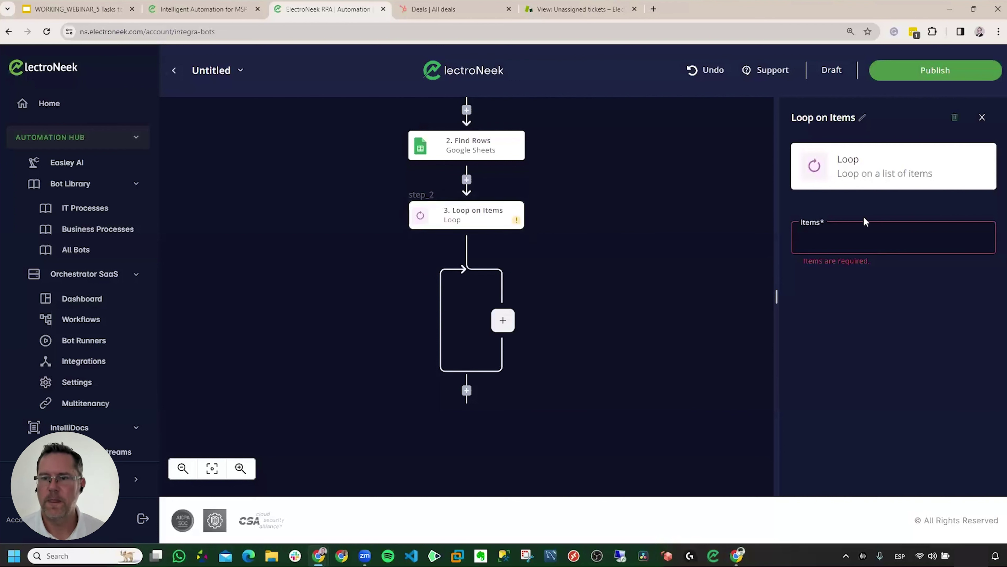
click(848, 240)
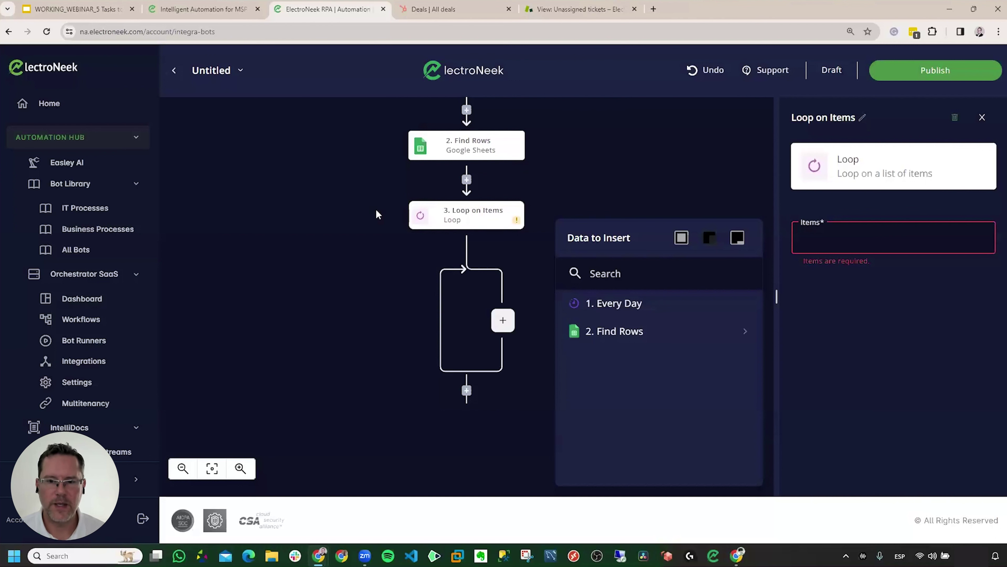
click(615, 332)
click(616, 333)
click(616, 333)
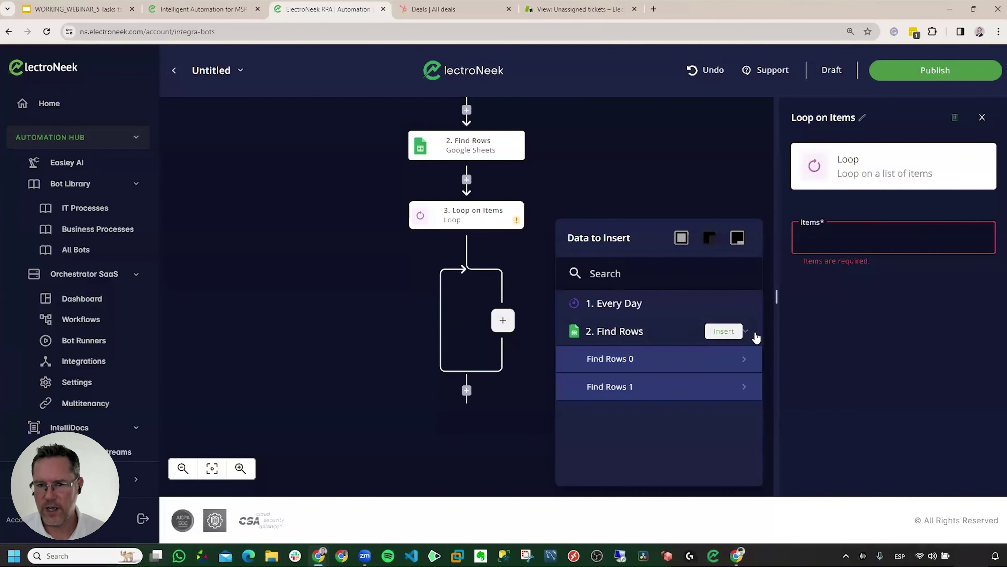
click(718, 333)
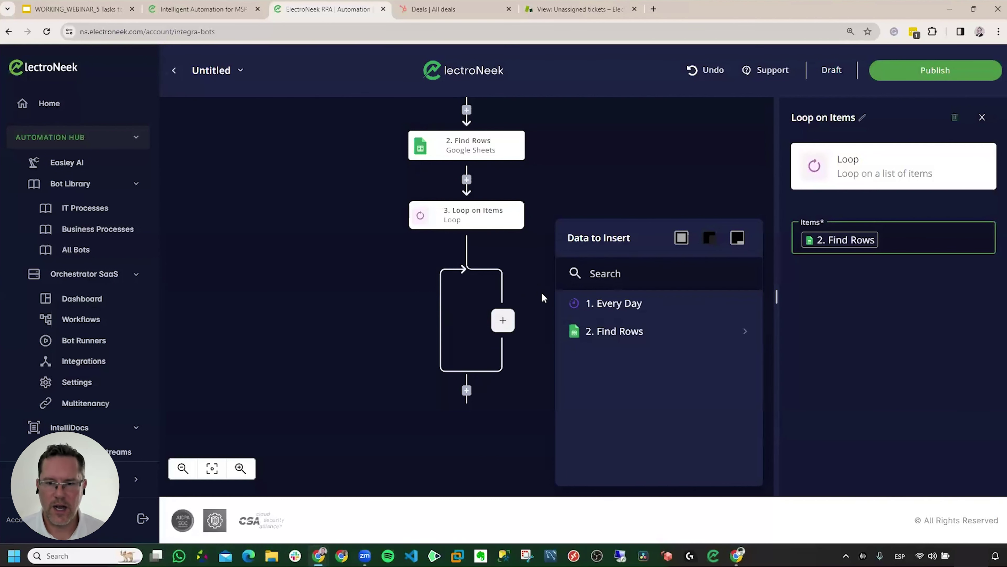
Add a Twilio step inside the loop and set its action to Send SMS.
click(503, 322)
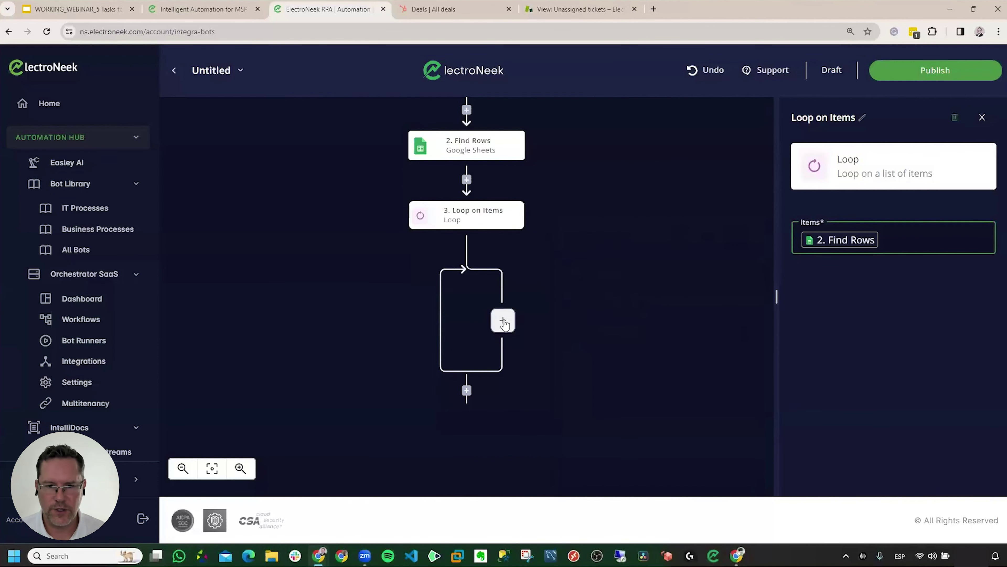
click(503, 322)
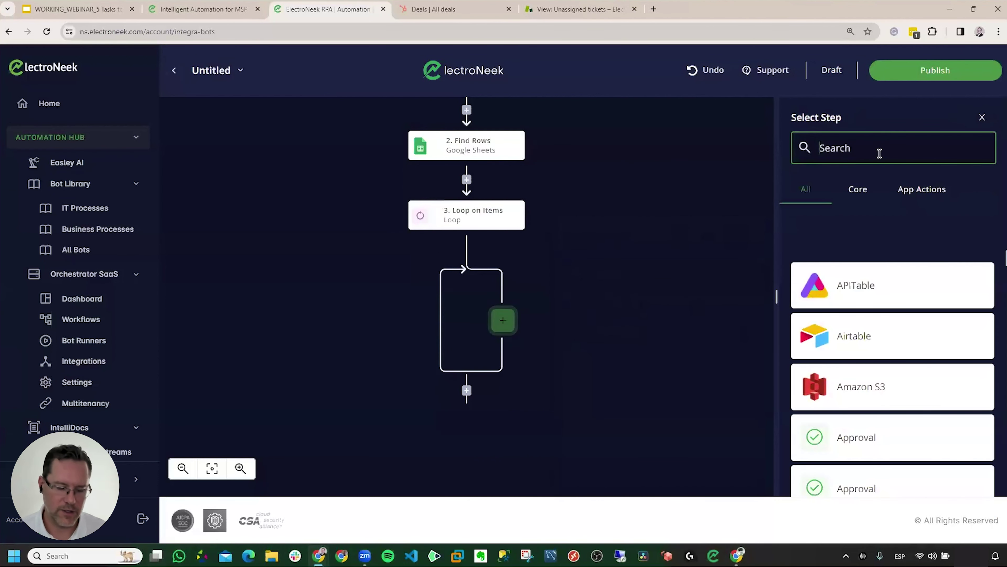
text(Twil)
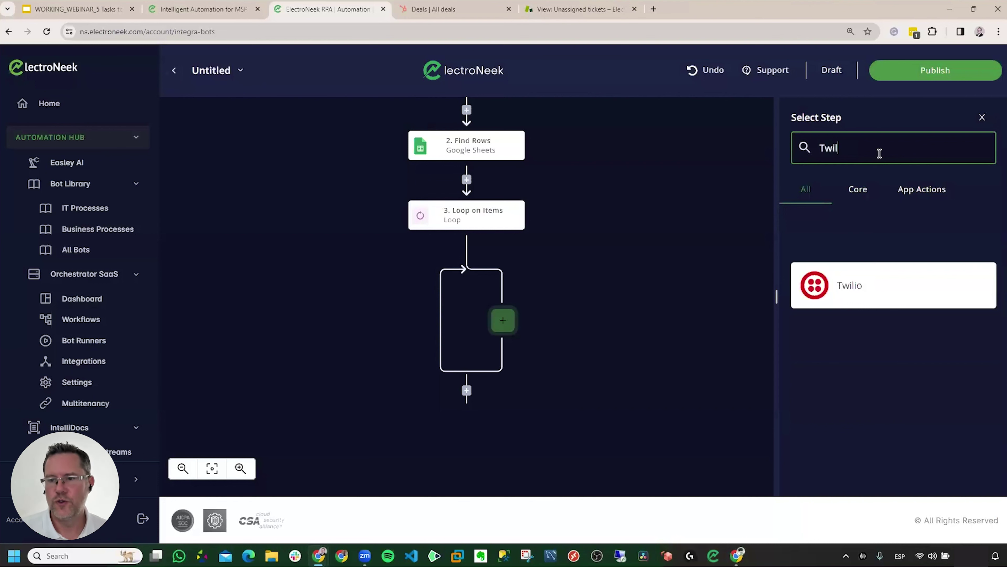
click(846, 295)
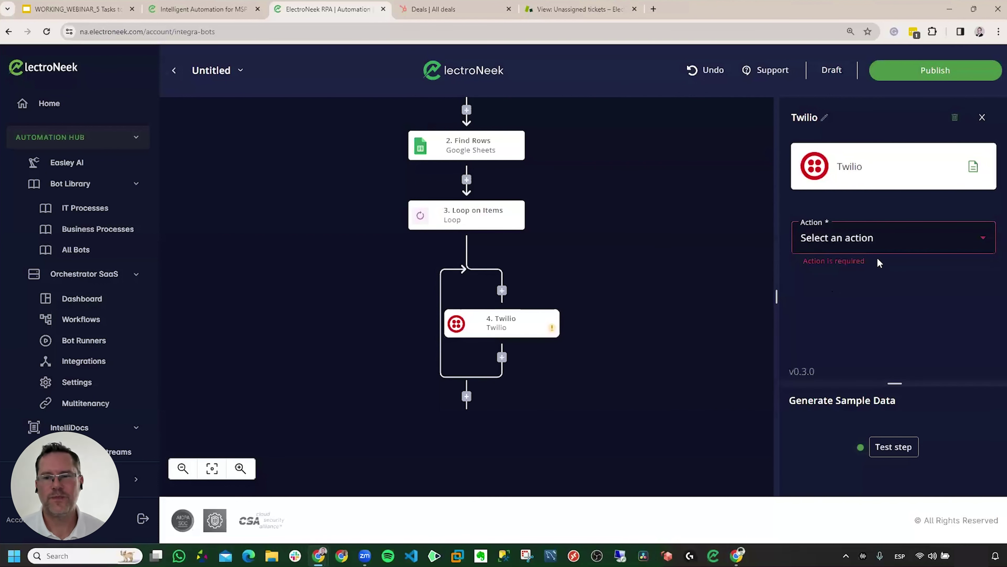
click(875, 238)
click(848, 273)
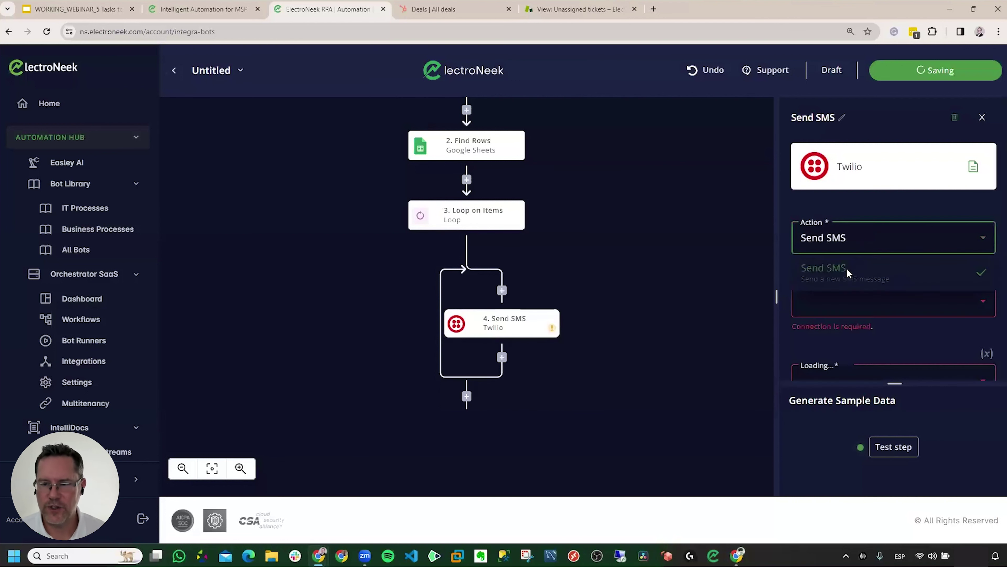
Connect Send SMS through the existing twilio connection and choose the available sender phone number in the From field.
click(864, 312)
click(813, 364)
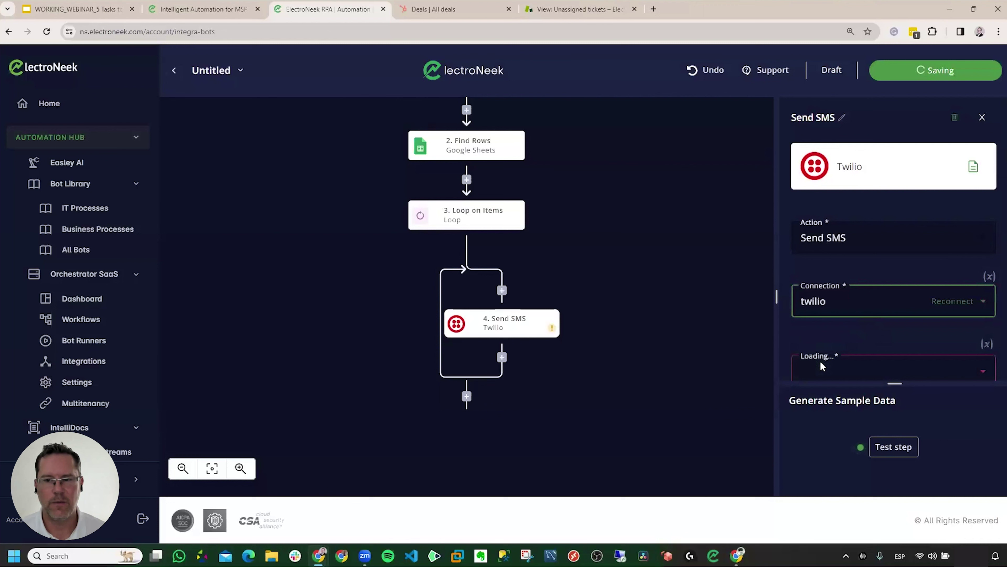
scroll(871, 336, down, 3)
click(889, 272)
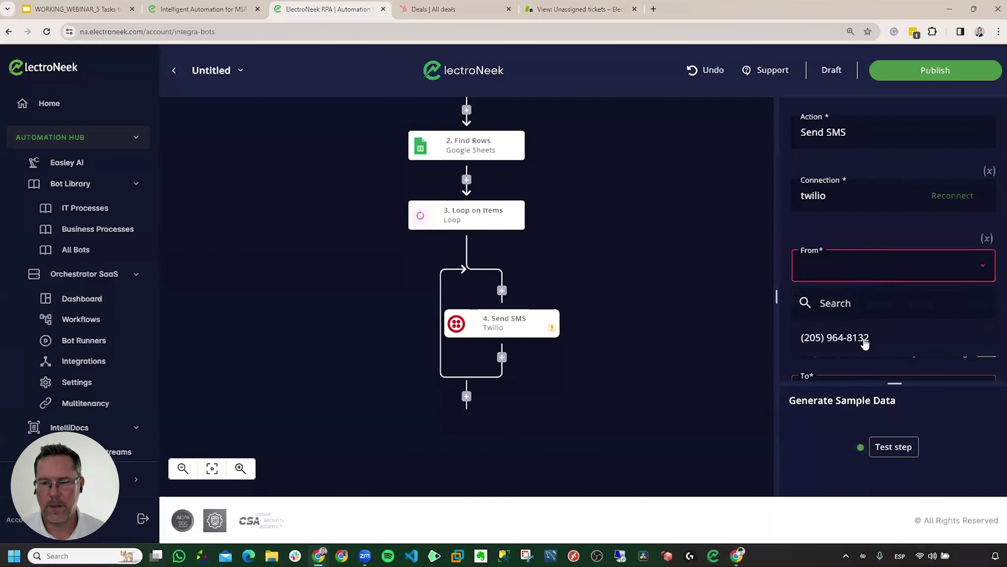
click(865, 338)
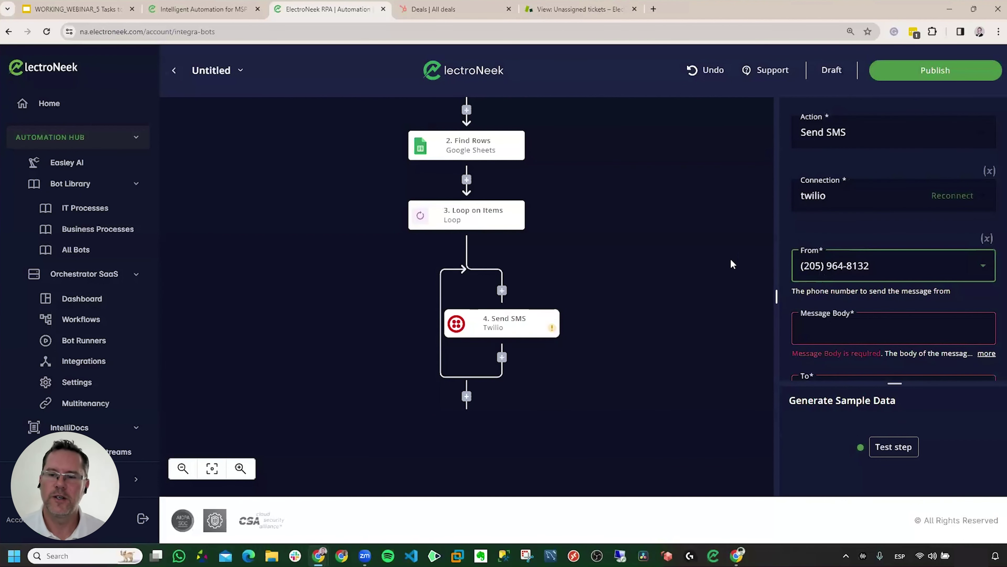
Write the message body "Please pay invoice # … for a total of … before … . Thank you!" with placeholders for loop item values A, B and C.
scroll(913, 304, down, 2)
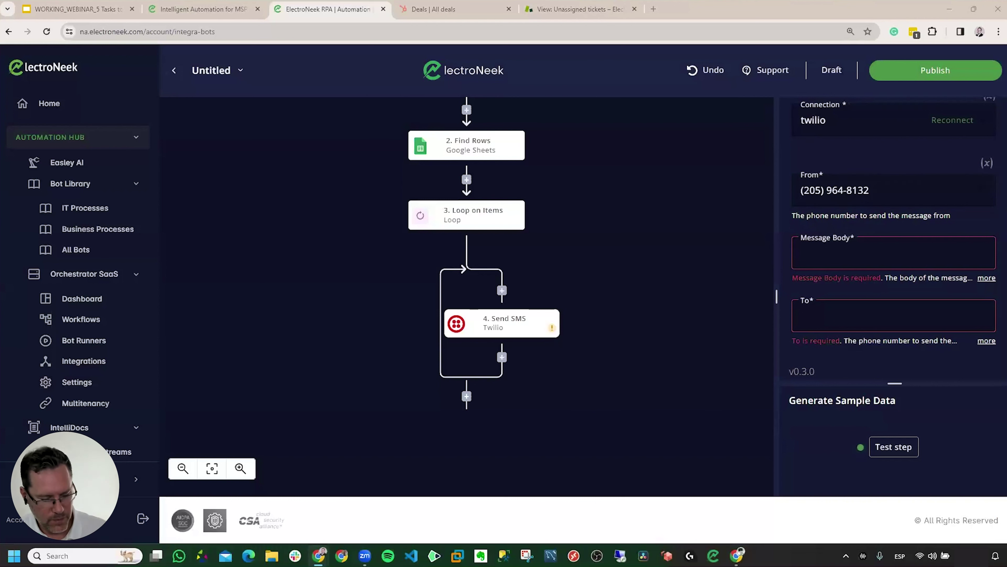
click(850, 253)
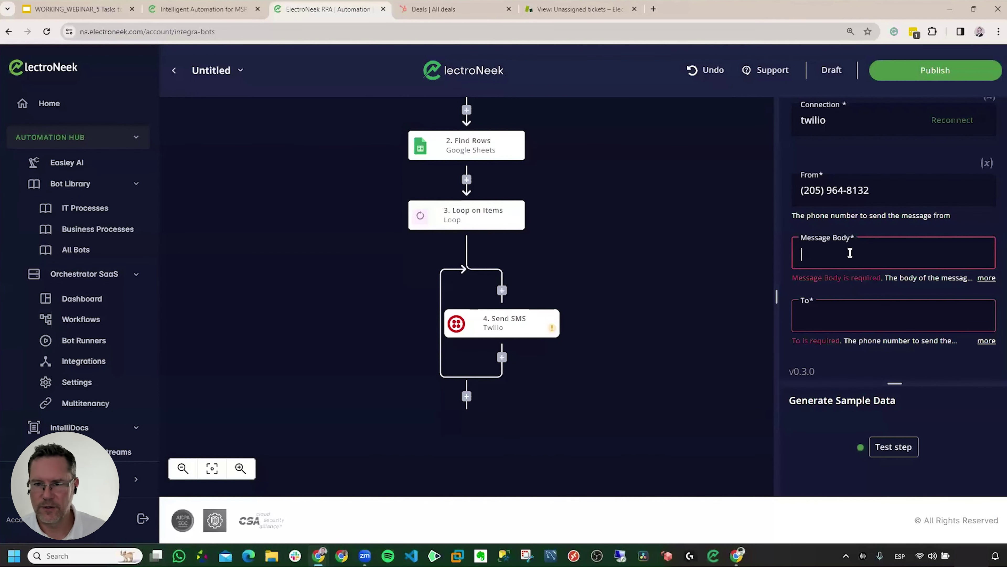
text(Please pay invoice # >>3. Loop on Items item values A << for a total of >> 3. Loop on Items item values B << before >> 3. Loop on Items item values C << . Thank you!)
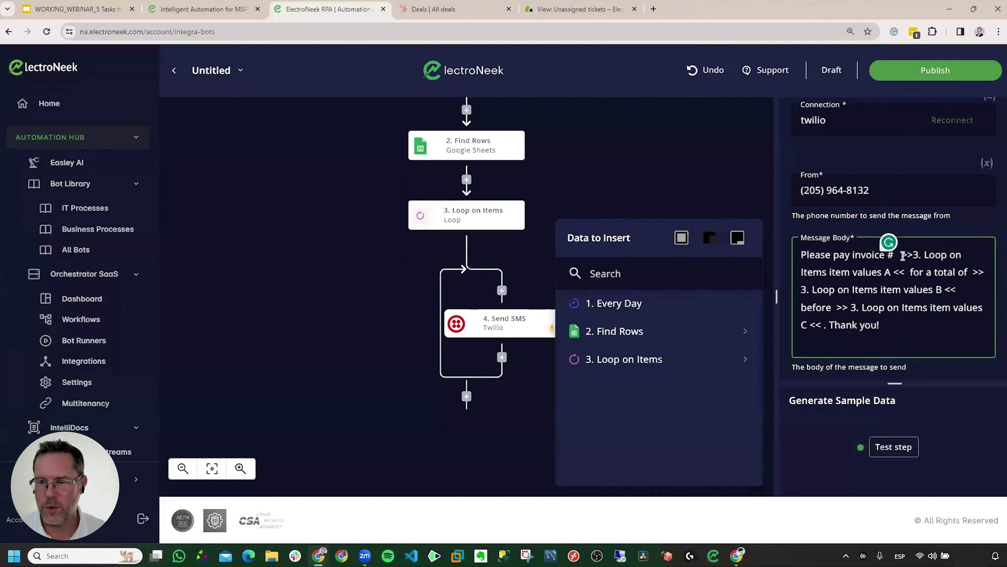
Replace the invoice number placeholder in the message body with the loop item path step_2.item.values.A.
click(903, 256)
click(653, 362)
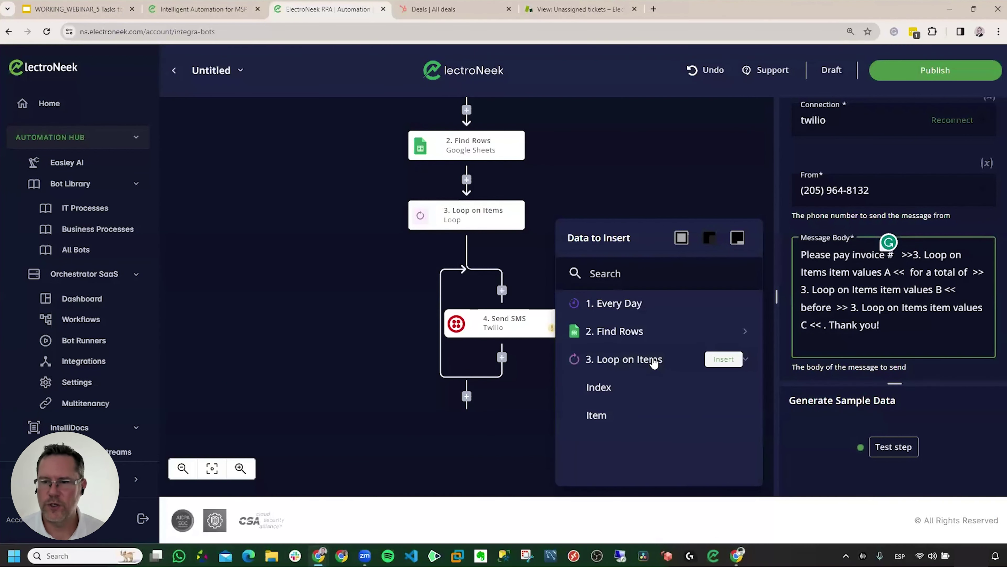
click(596, 415)
text(step_2.item.values.)
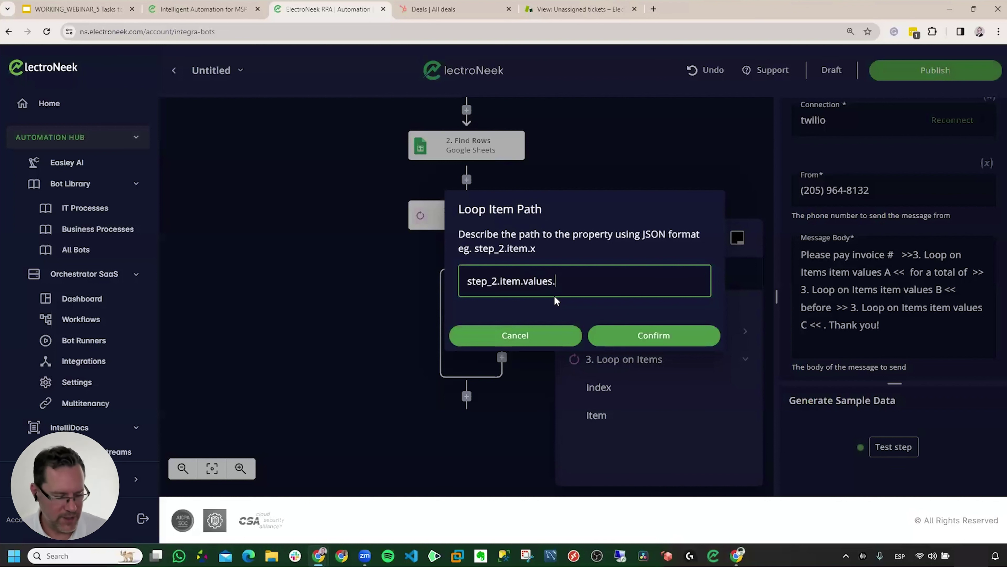
text(A)
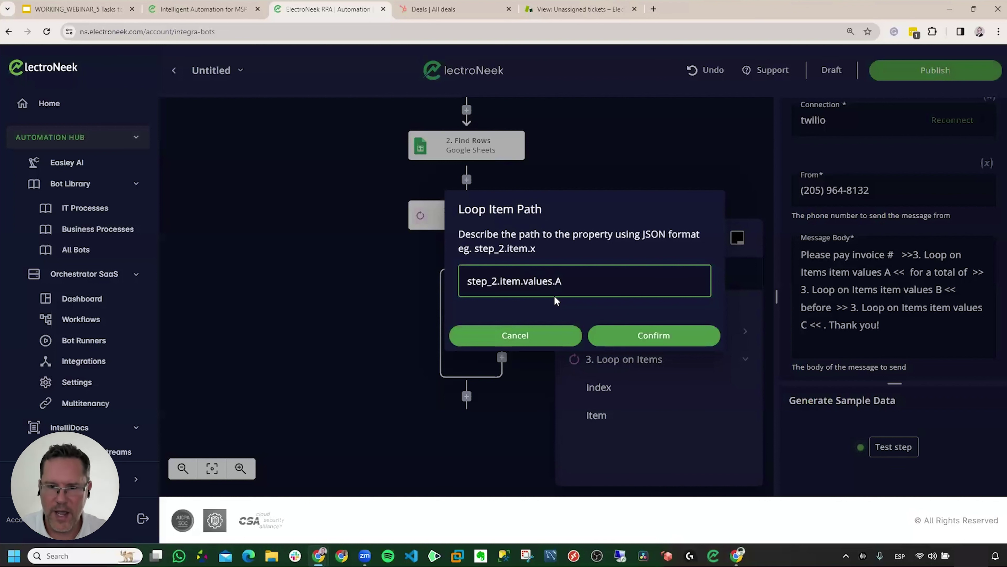
click(683, 338)
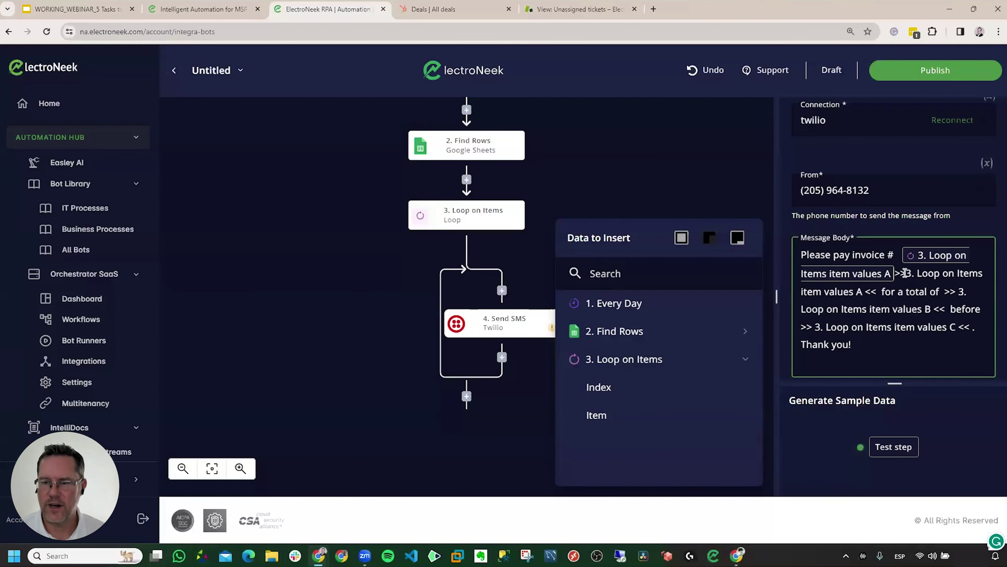
drag(895, 273, 876, 291)
key(BackSpace)
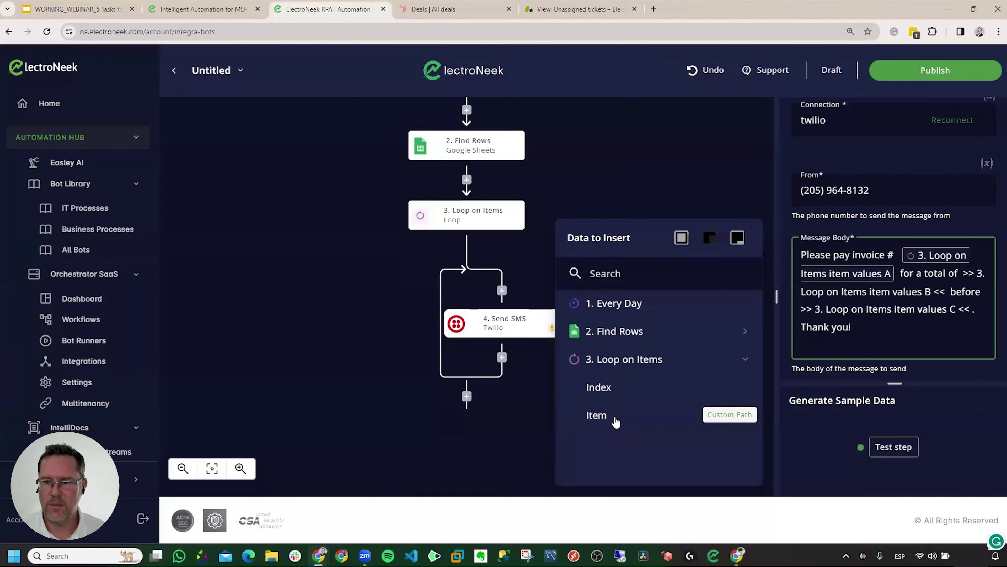
Replace the total amount placeholder in the message body with the loop item path step_2.item.values.B.
click(616, 422)
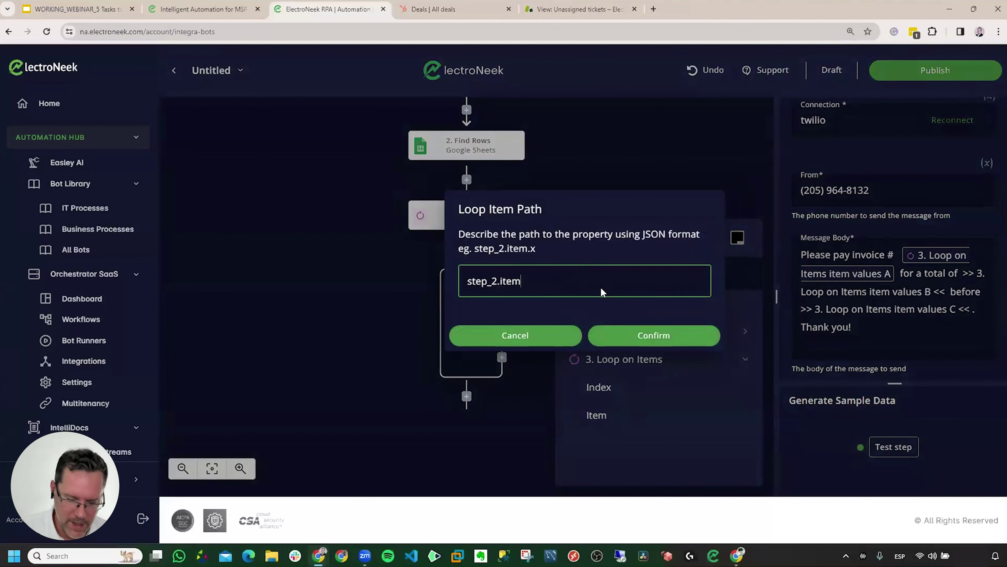
text(.vul)
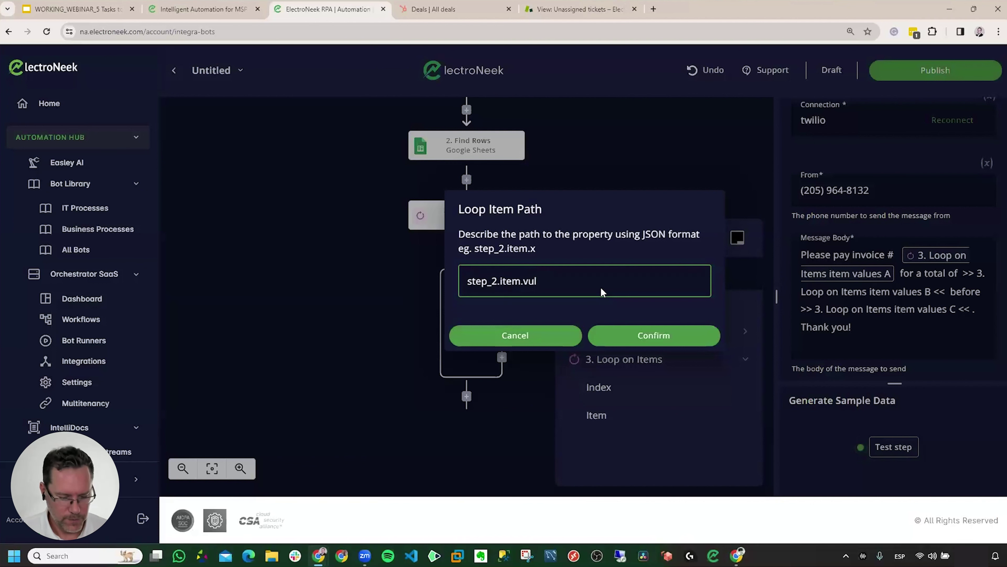
key(BackSpace)
key(BackSpace)
text(alues.)
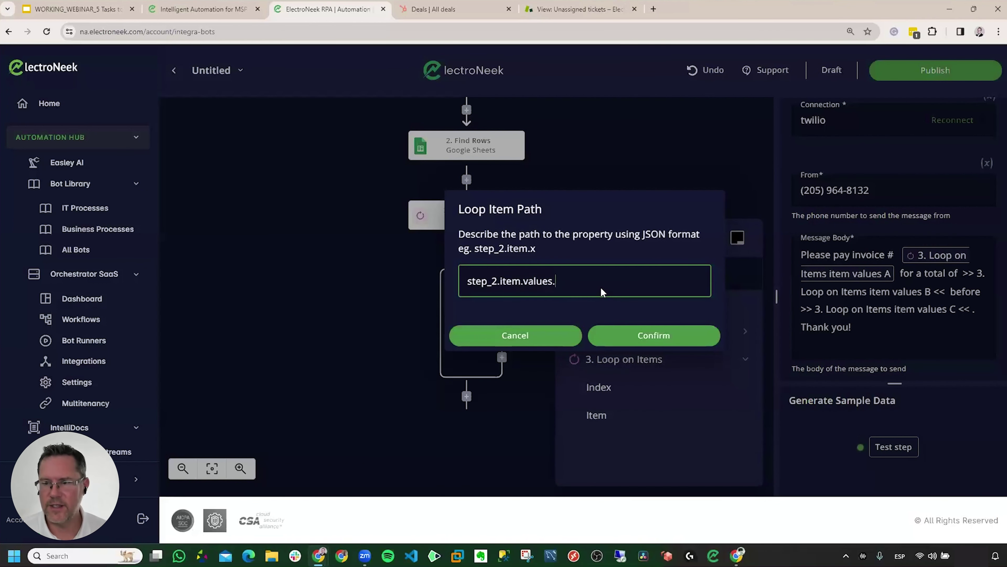
text(B)
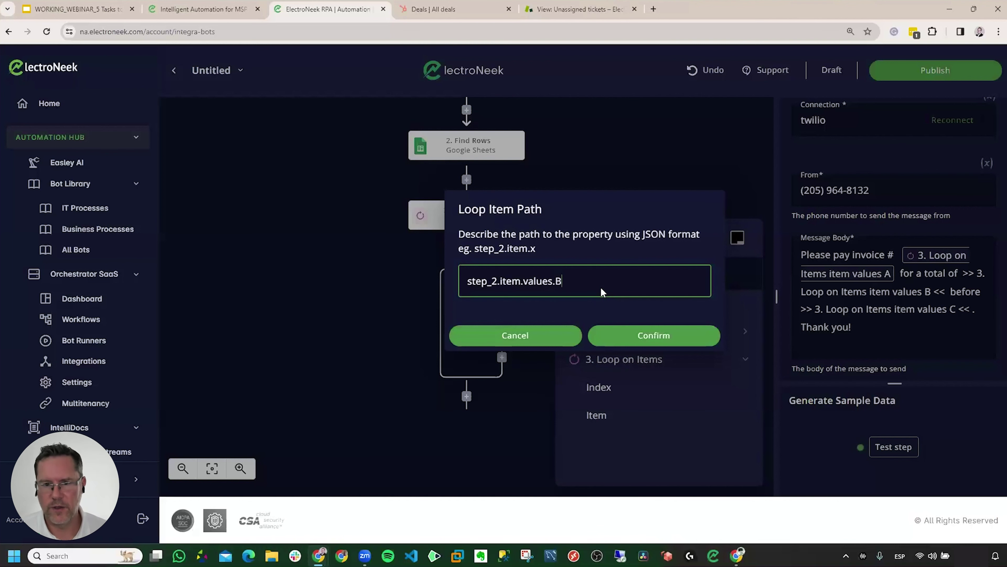
click(653, 335)
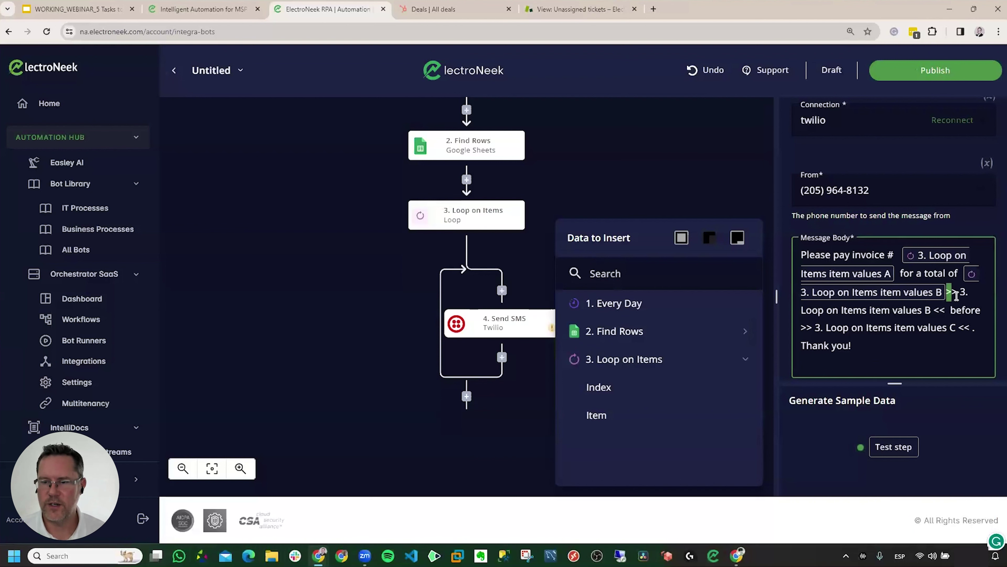
drag(948, 293, 947, 310)
key(BackSpace)
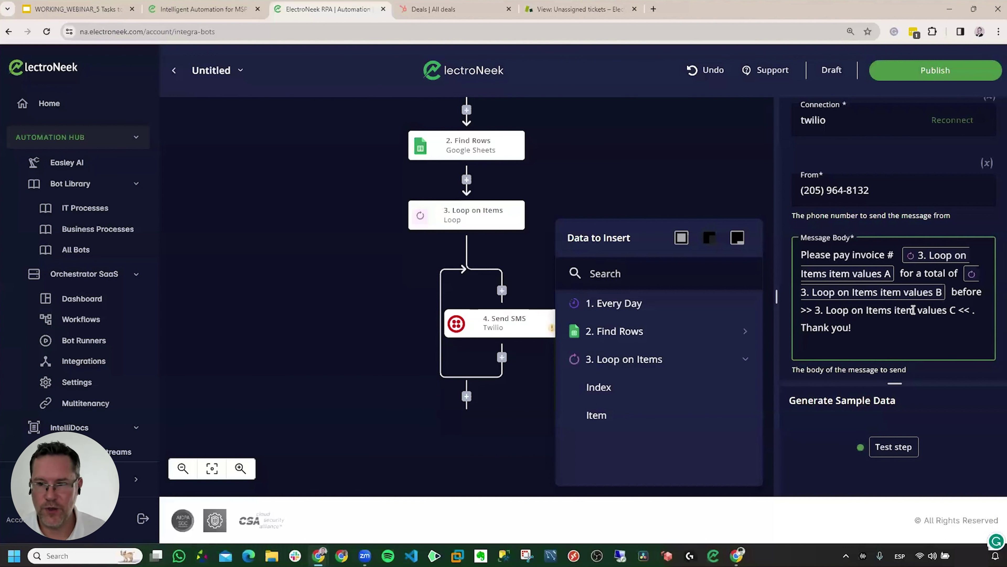
Replace the due date placeholder in the message body with the loop item path step_2.item.values.C.
click(802, 310)
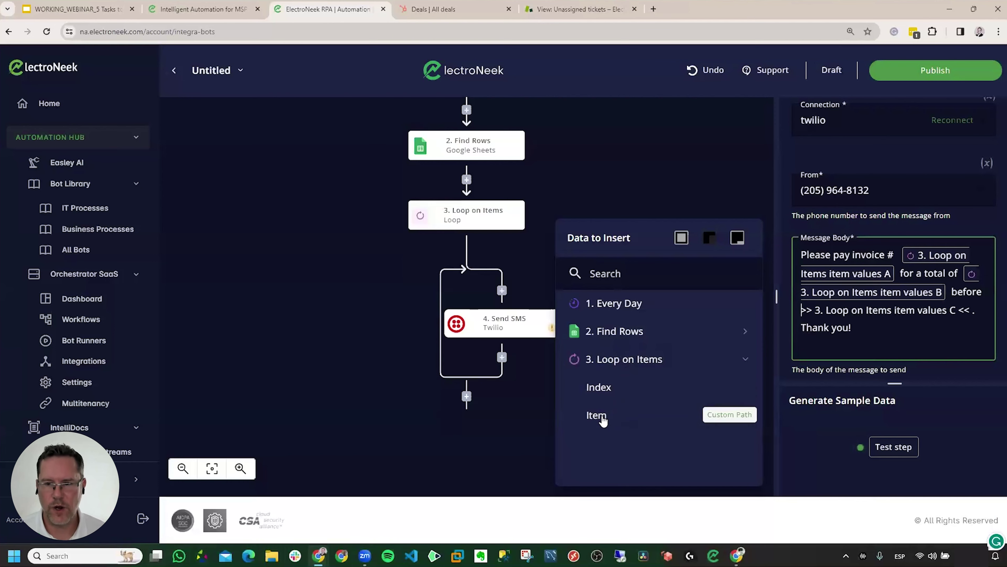
click(599, 417)
text(.val)
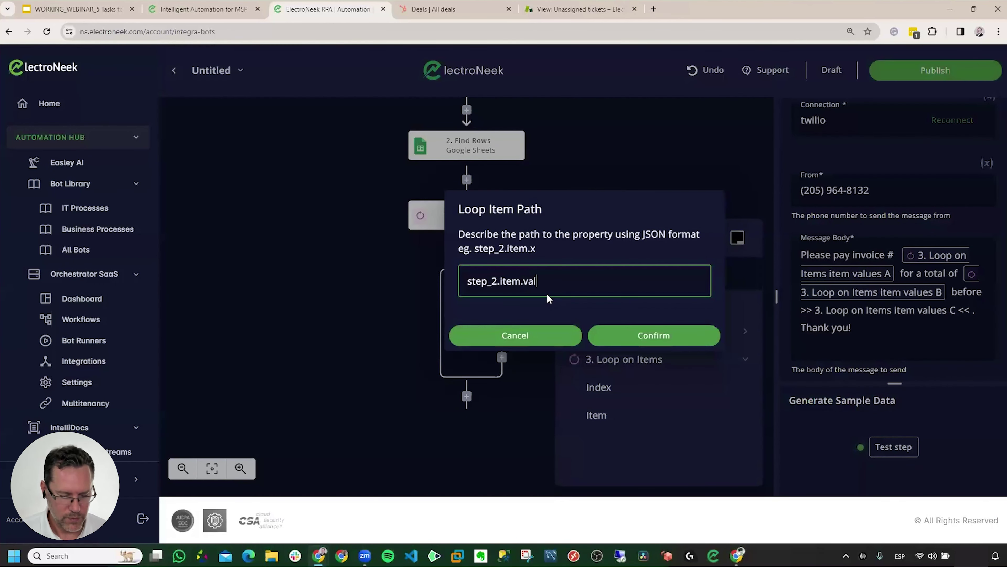
text(ues)
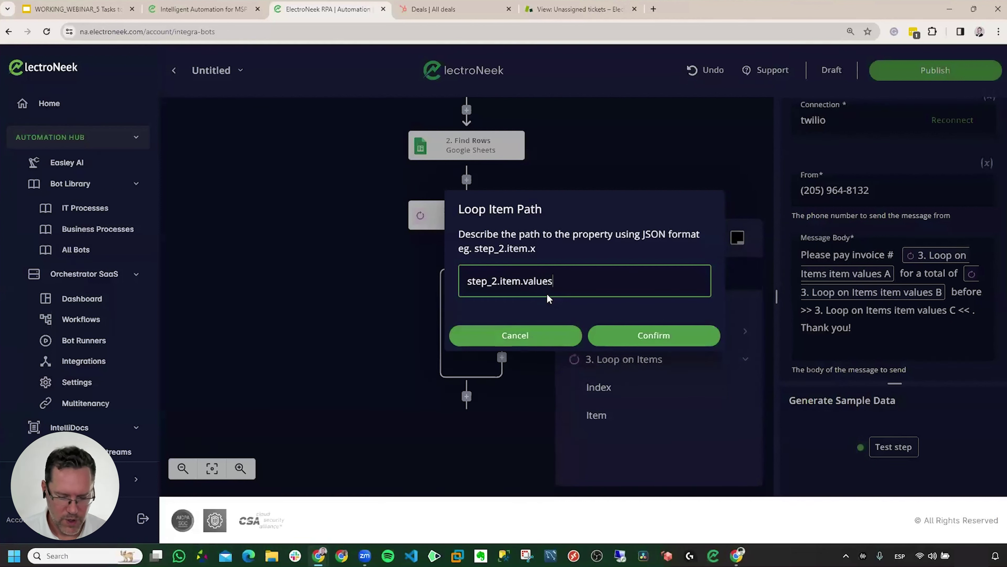
text(.C)
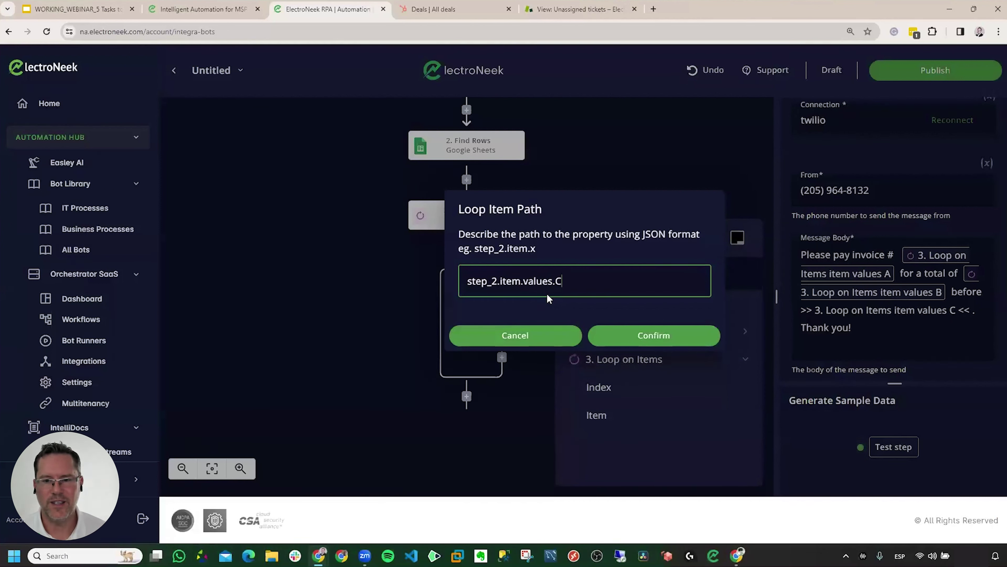
click(645, 338)
drag(964, 311, 951, 333)
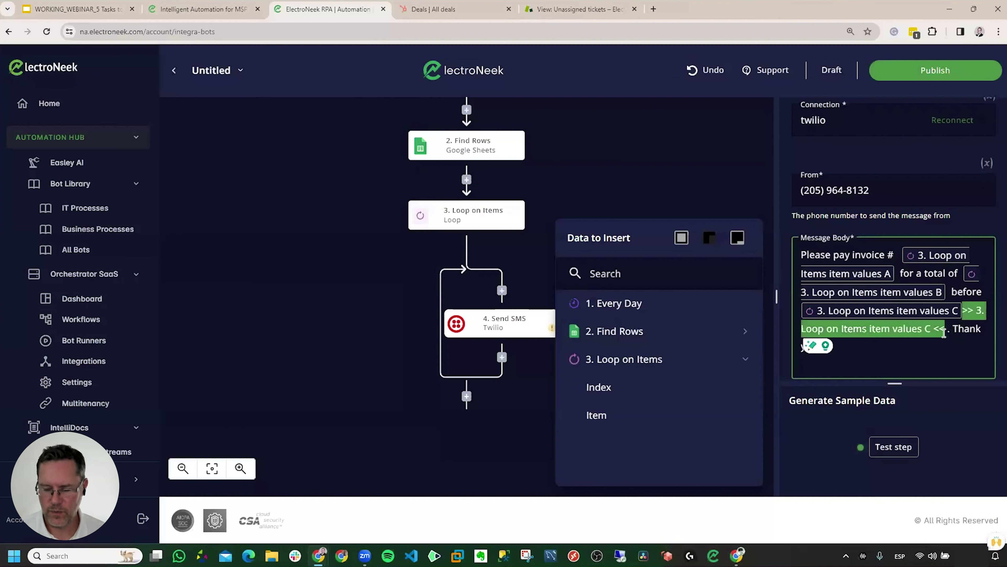
key(BackSpace)
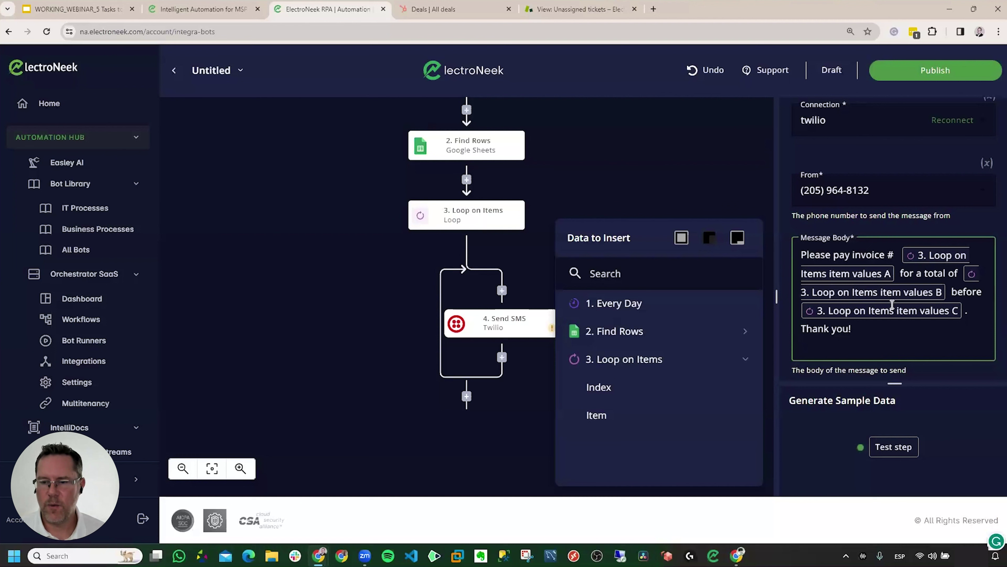
Set the Send SMS recipient in the To field to the loop item path step_2.item.values.G.
scroll(893, 304, down, 2)
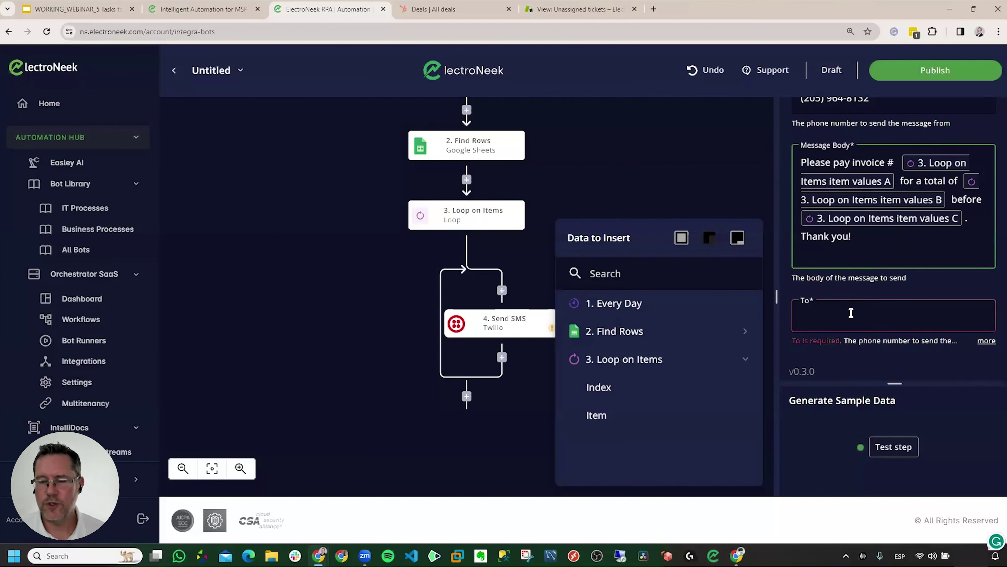
click(844, 316)
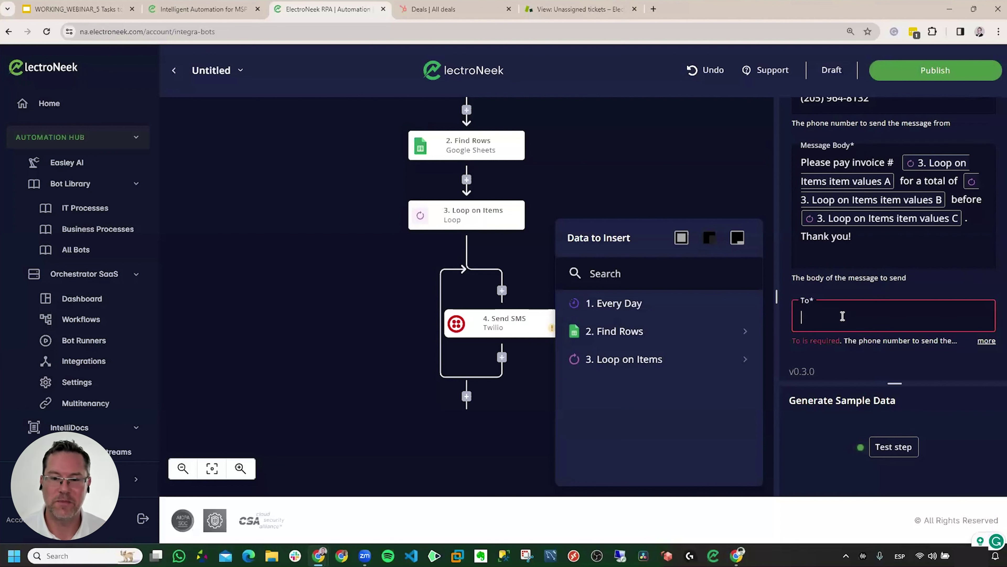
mouse_move(651, 360)
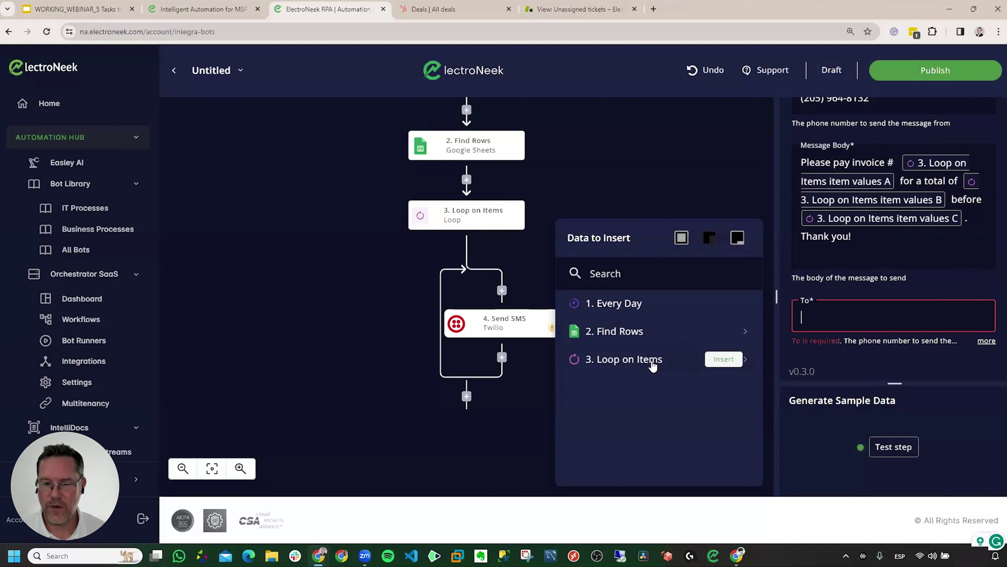
click(652, 363)
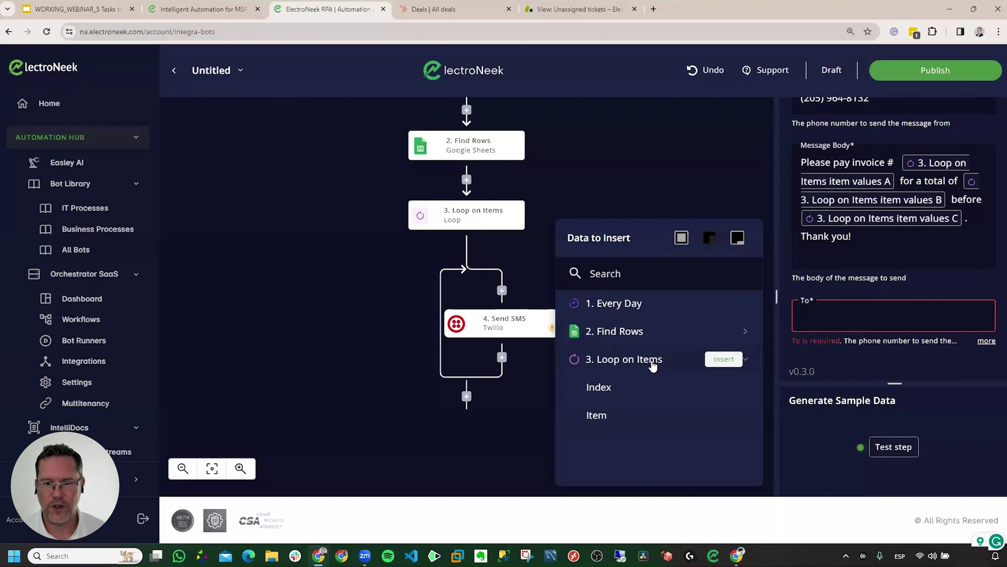
click(591, 414)
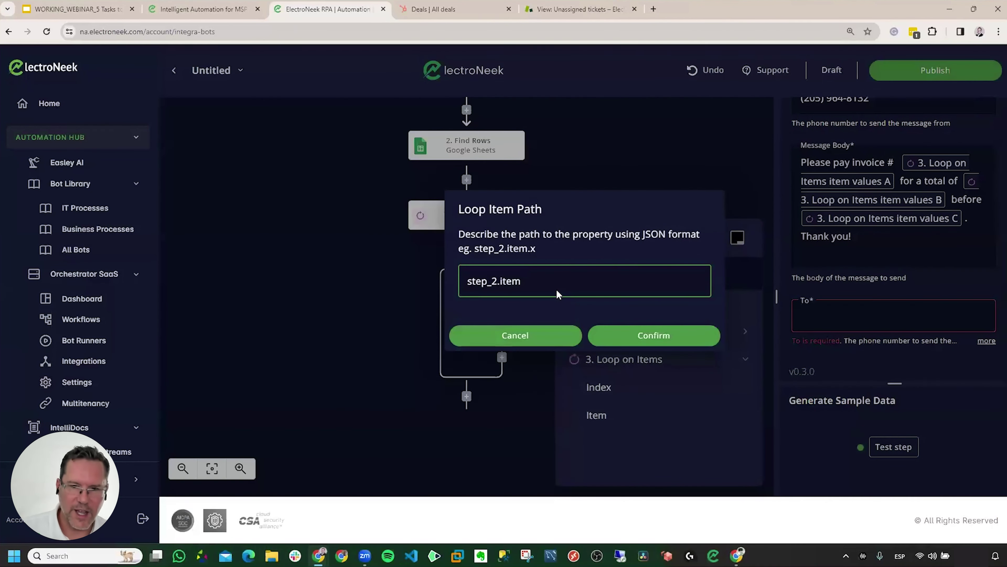
text(.values.G)
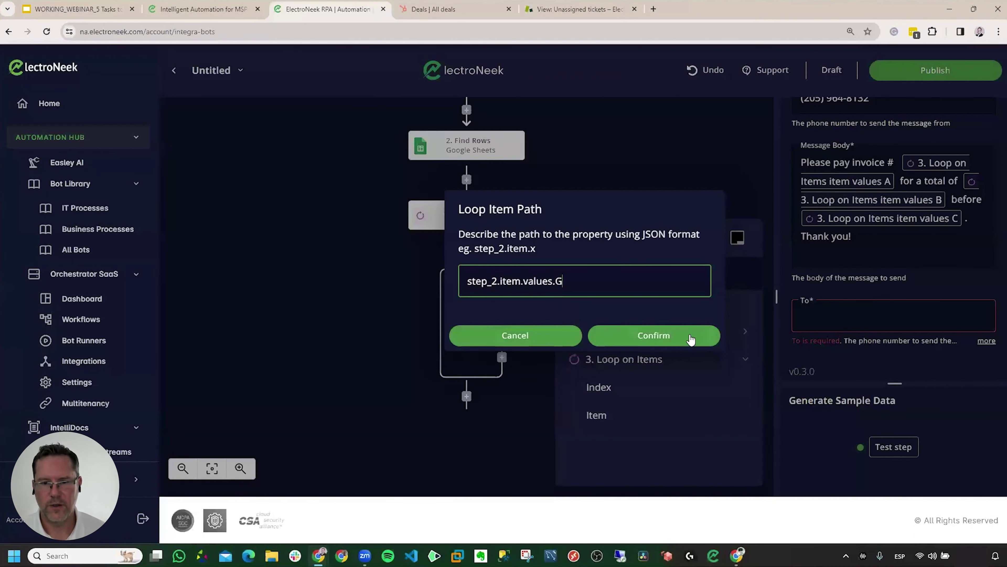
click(694, 336)
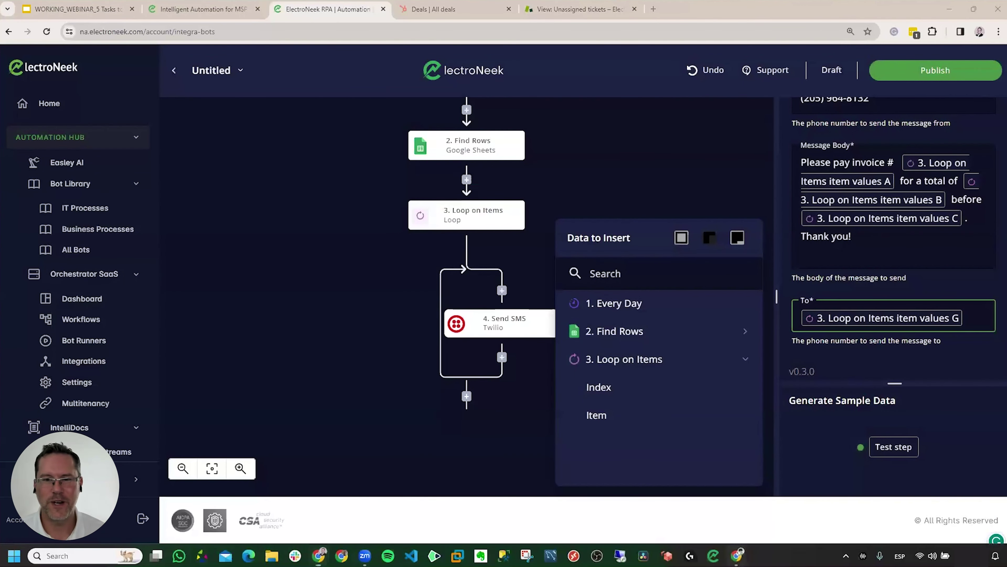
Check the invoice rows and customer phone number column in the Pending Payments spreadsheet, and return to the ElectroNeek flow.
click(737, 556)
click(591, 336)
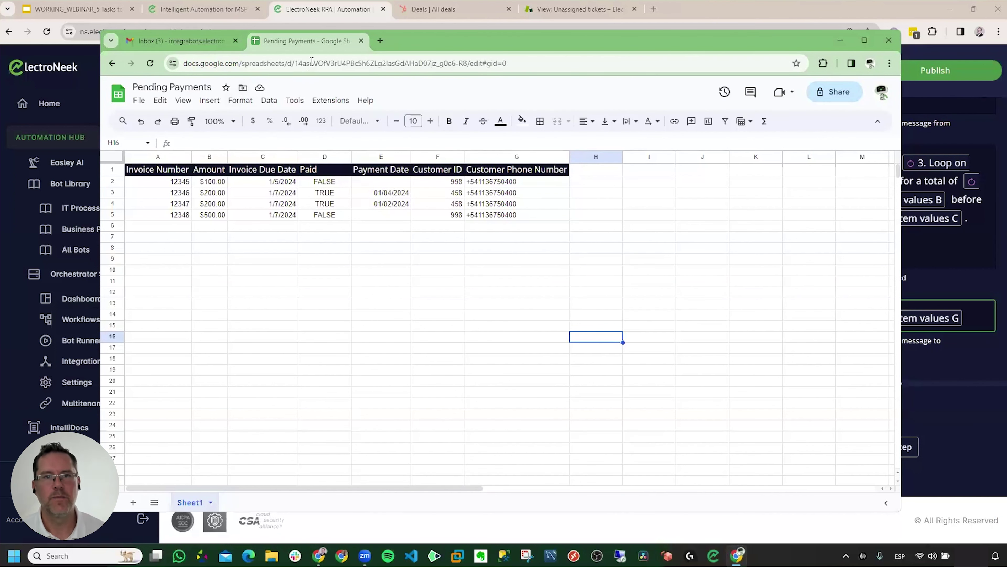
click(333, 15)
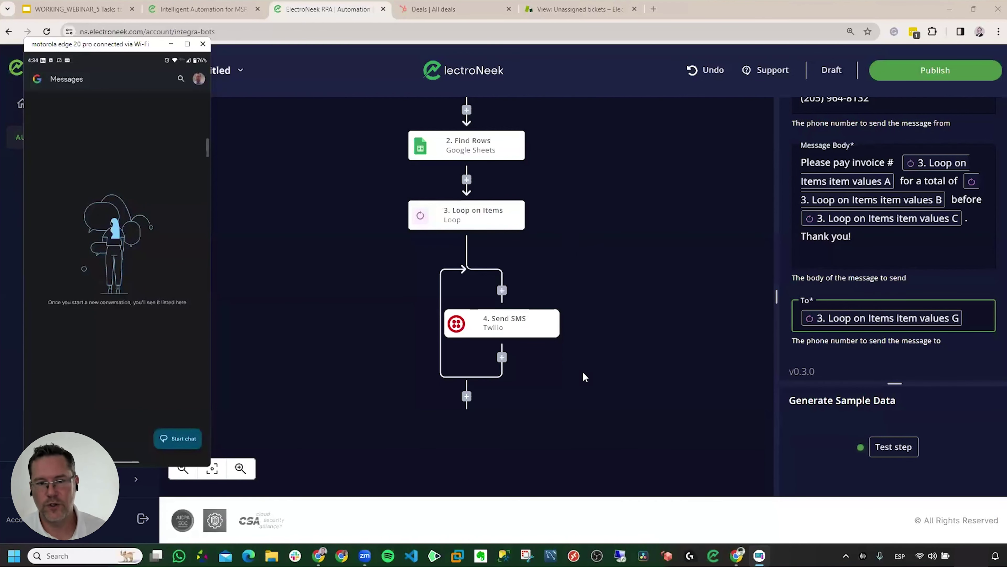
Test the Send SMS step and open the received payment reminder in Messages on the mirrored phone.
click(894, 446)
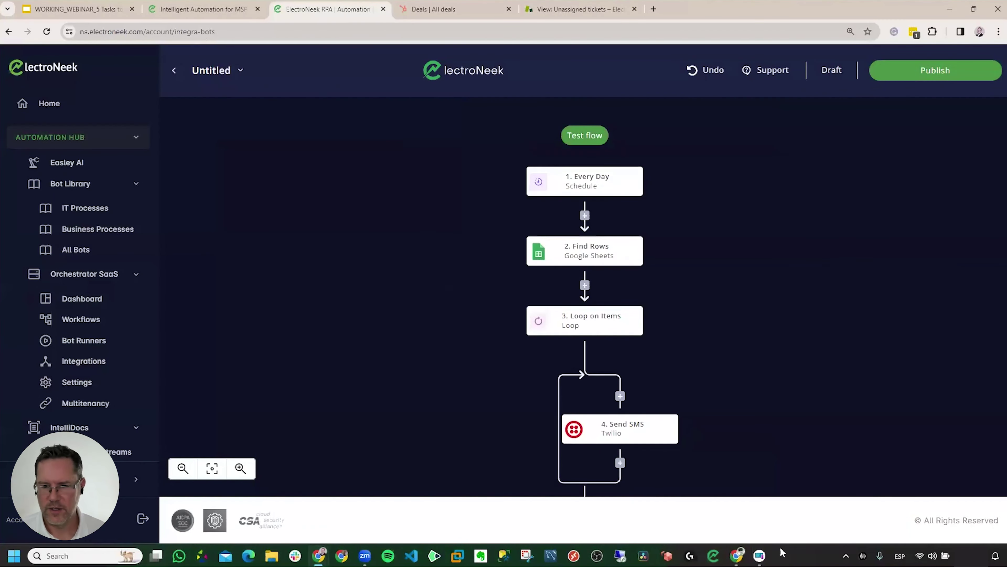
click(759, 555)
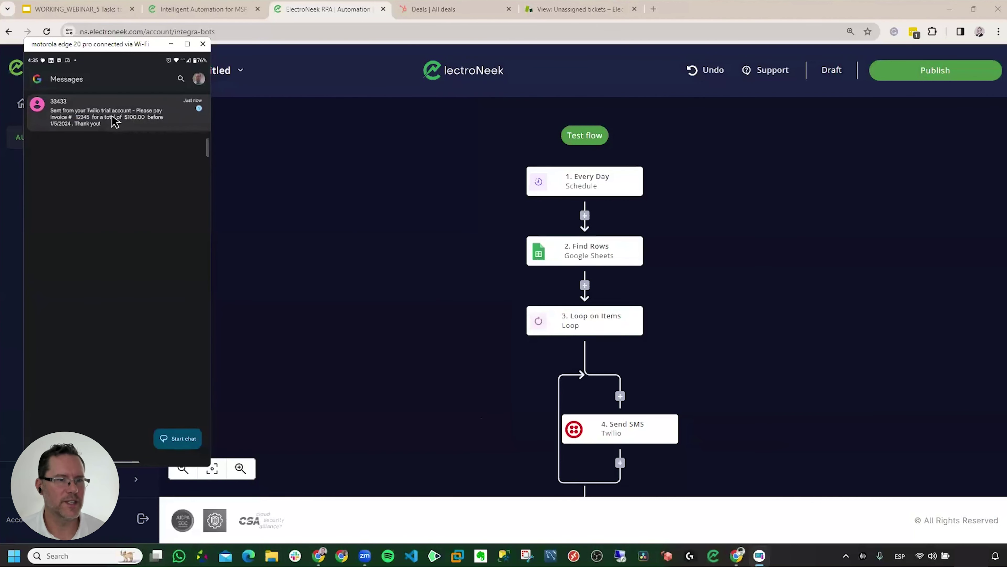
click(117, 124)
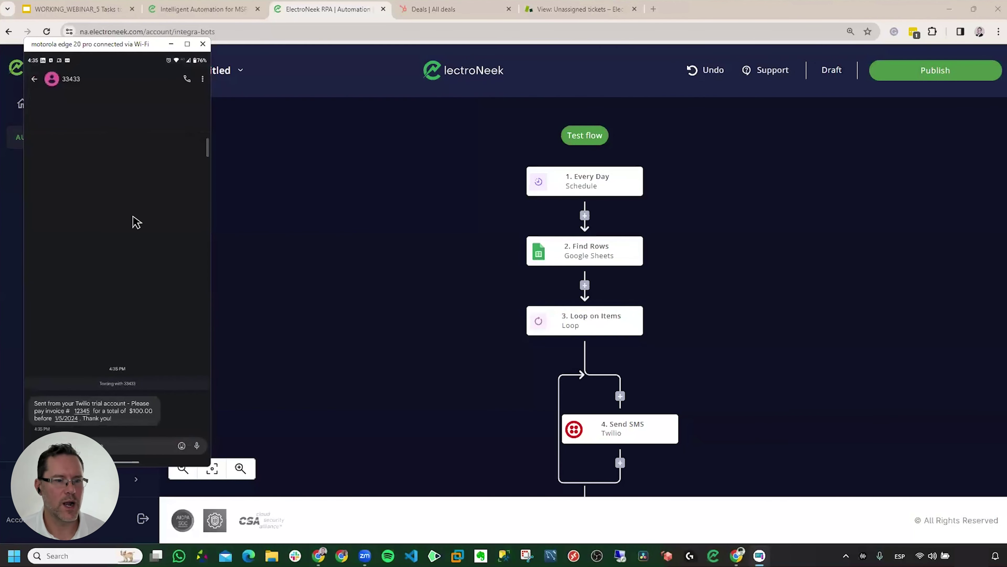